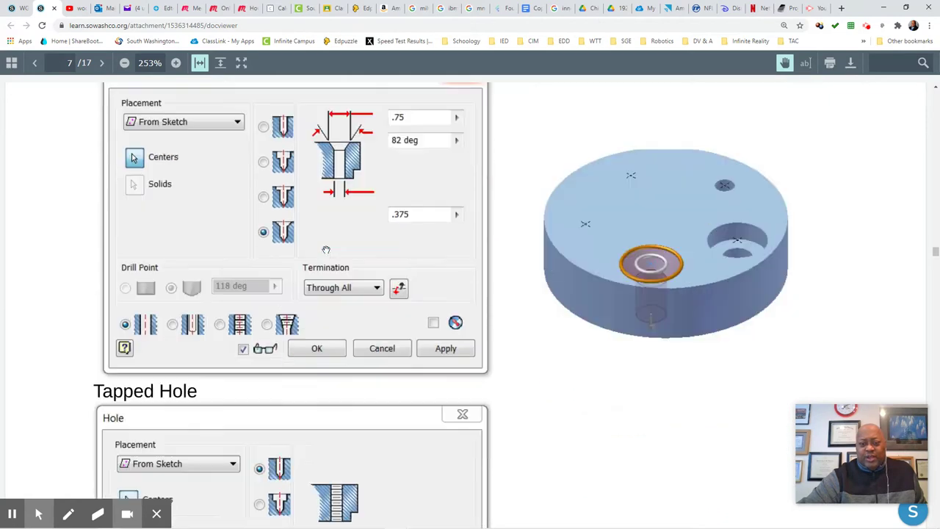
Review the worksheet's counterbore, tapped and clearance hole settings and the dimensioned drawing of the circular plate.
scroll(326, 250, "down", 10)
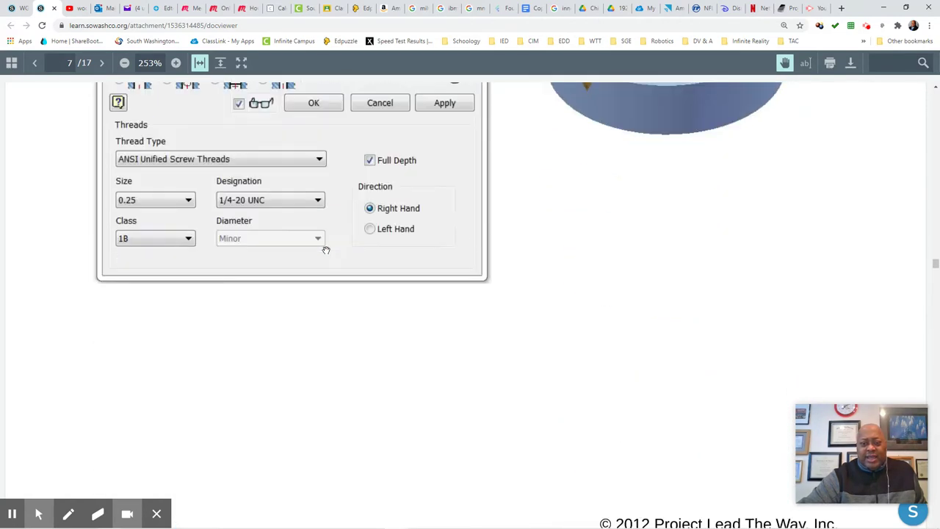
scroll(326, 252, "down", 3)
scroll(329, 253, "up", 2)
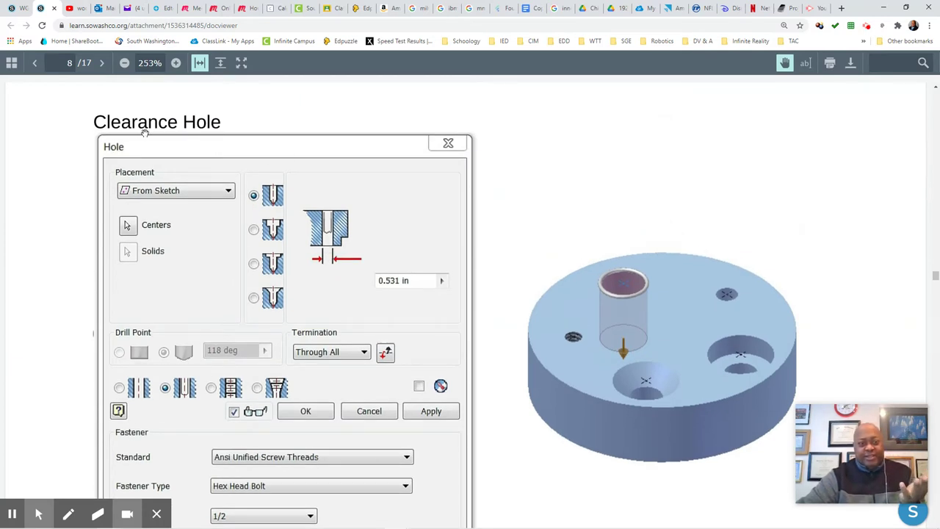
scroll(272, 221, "down", 1)
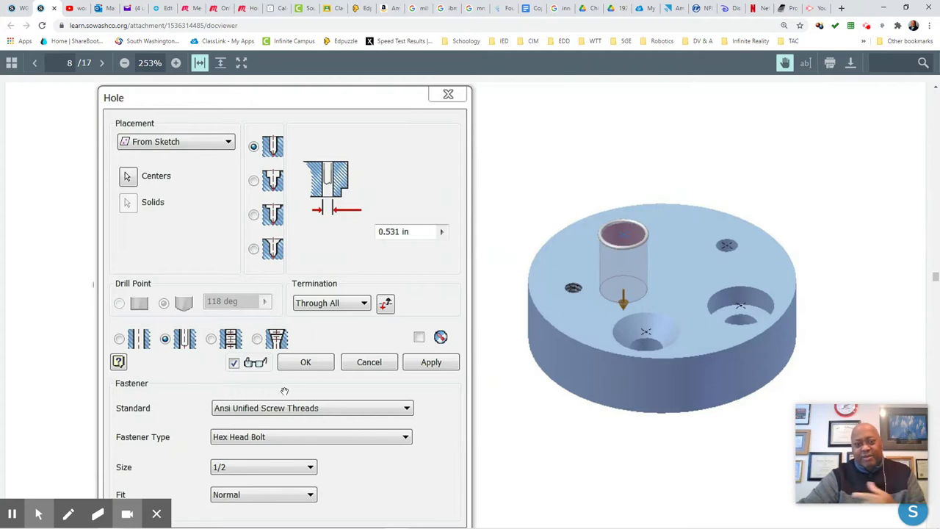
scroll(283, 391, "up", 10)
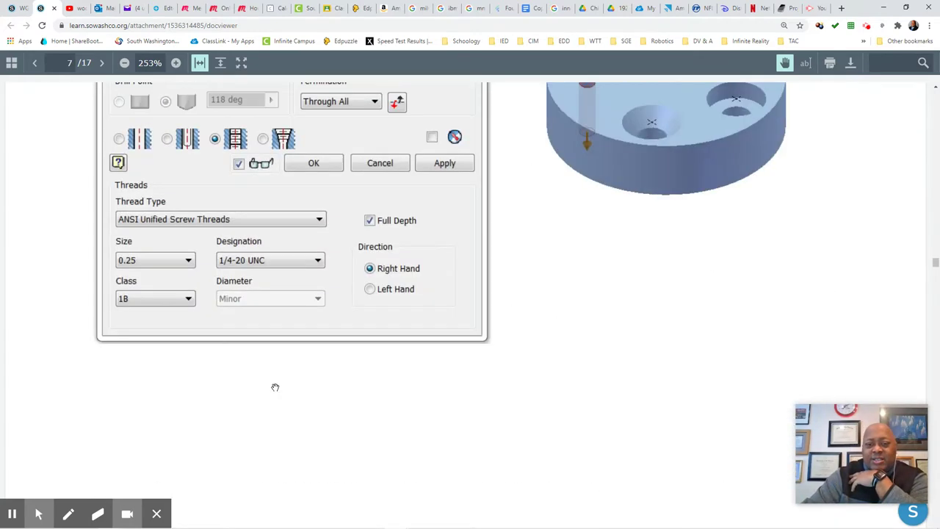
scroll(275, 387, "up", 10)
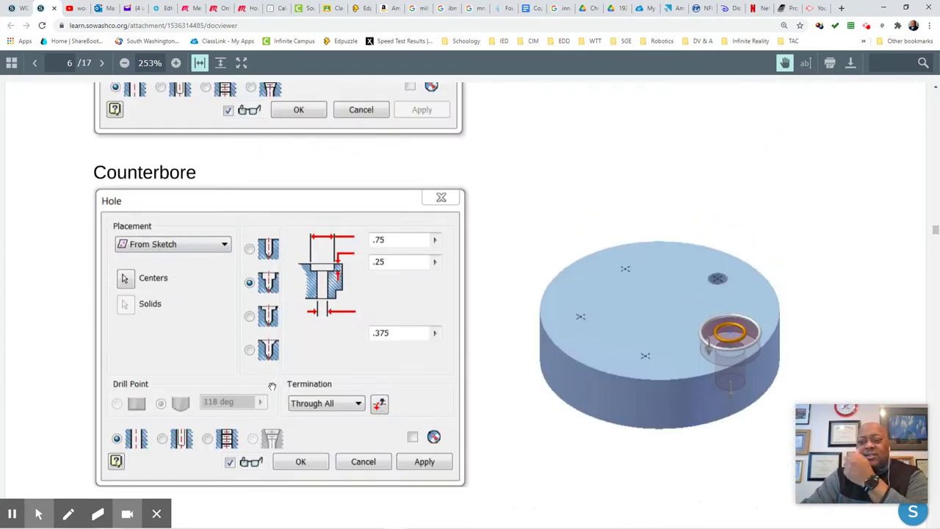
scroll(271, 385, "up", 10)
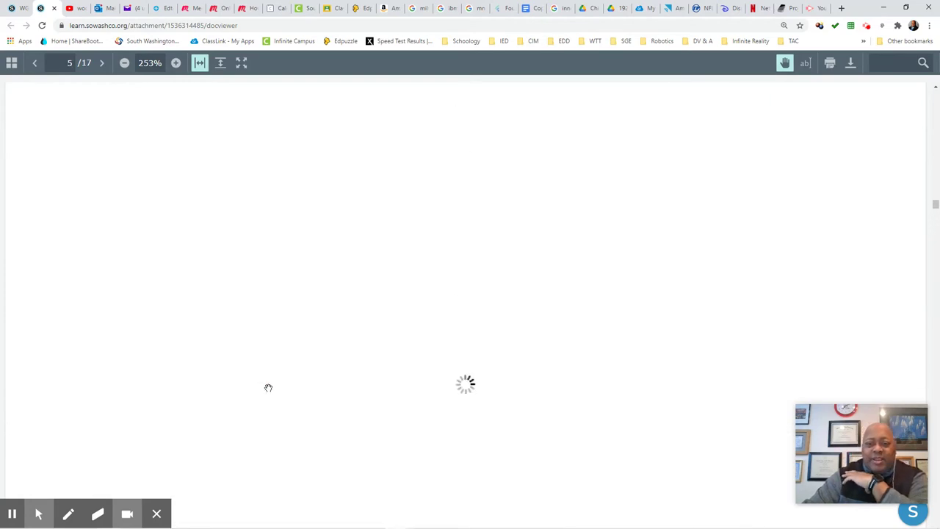
scroll(268, 387, "up", 5)
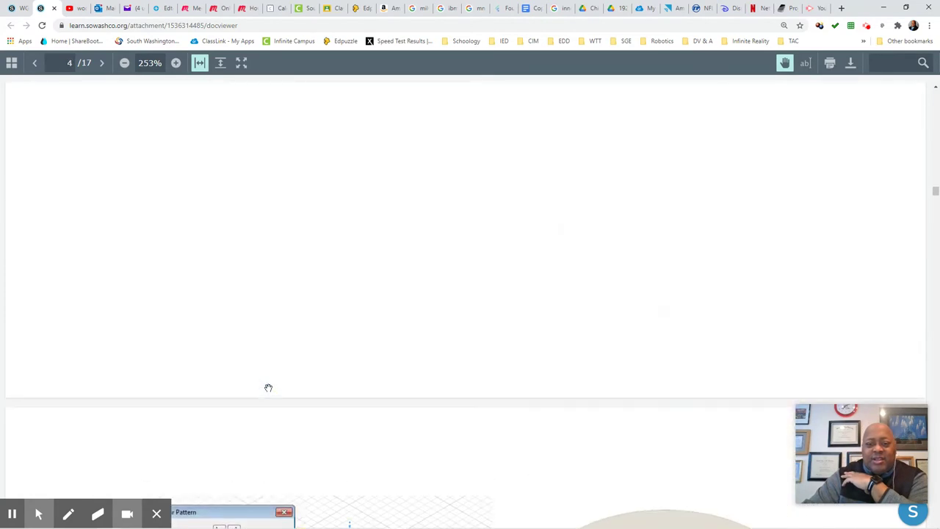
scroll(268, 387, "up", 5)
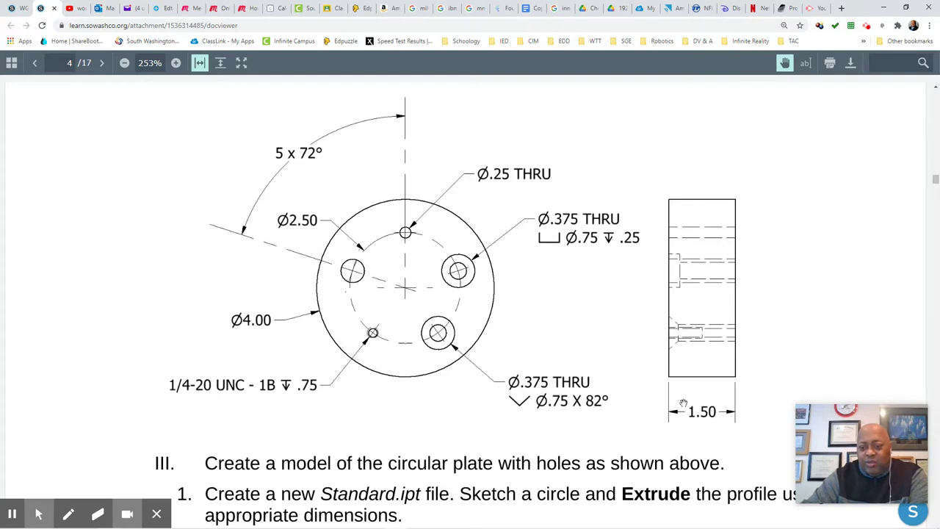
Switch to Inventor, start a sketch on the XY (front) plane and draw a 4.000 in diameter circle centred on the origin.
left_click(669, 8)
left_click(212, 228)
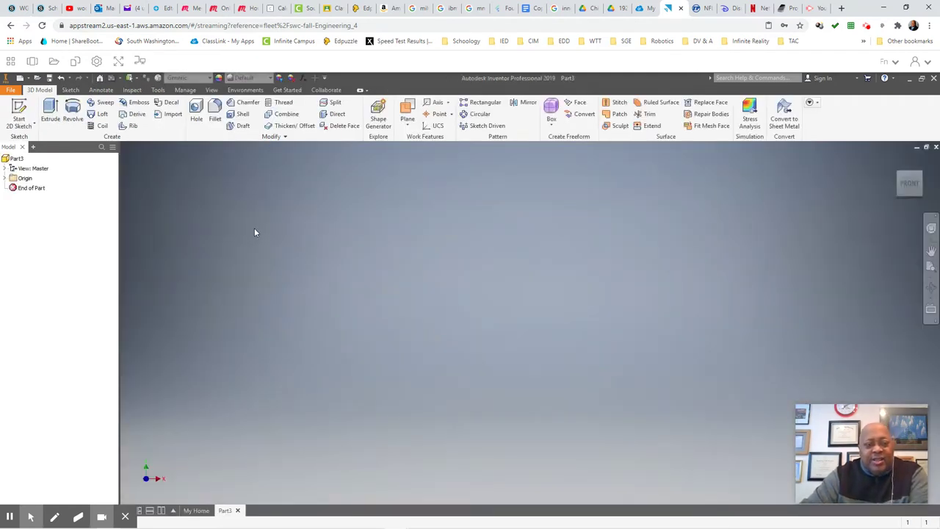
left_click(19, 110)
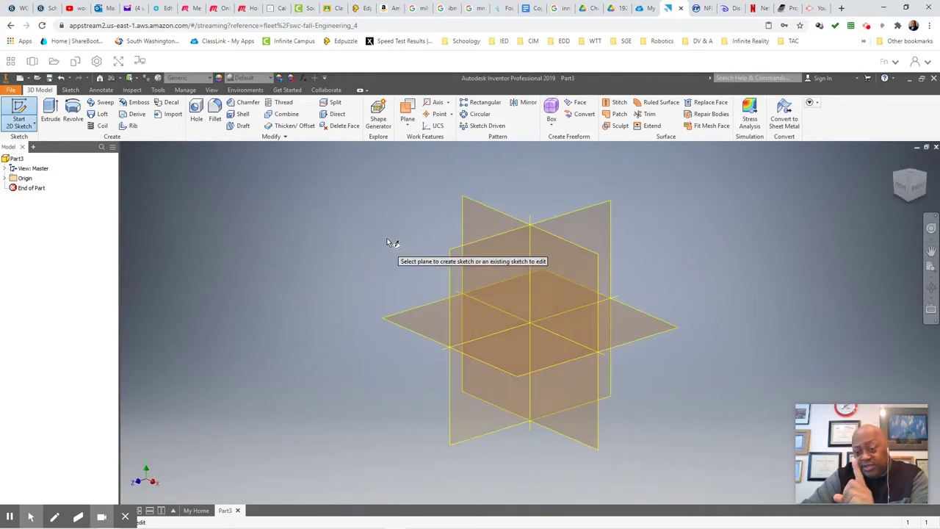
left_click(474, 212)
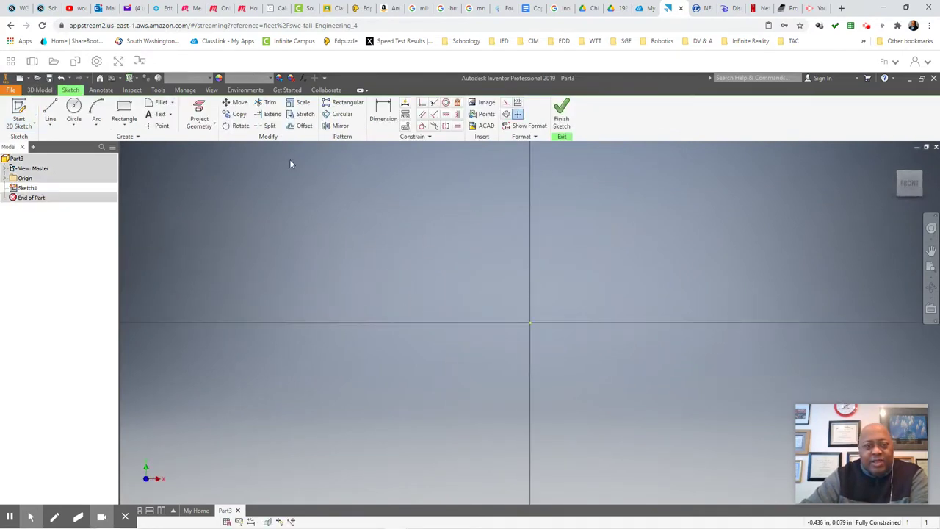
left_click(73, 111)
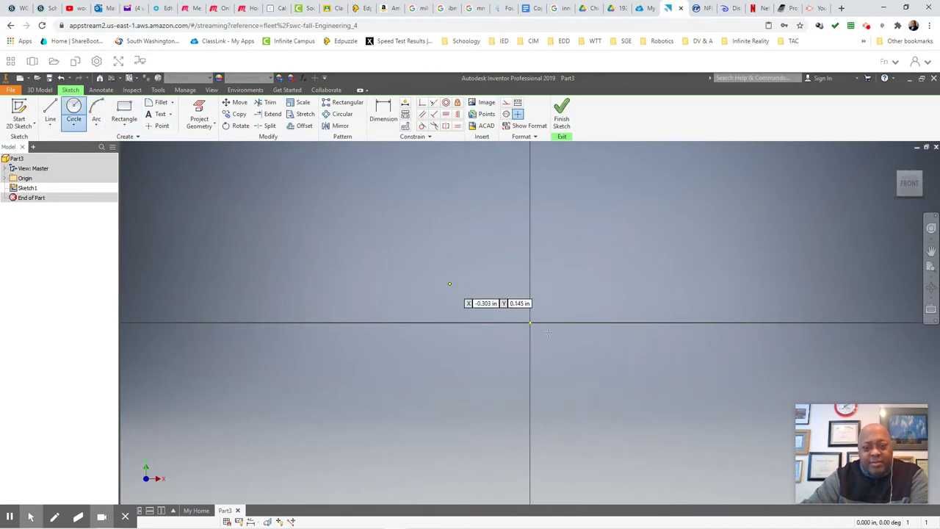
left_click(531, 323)
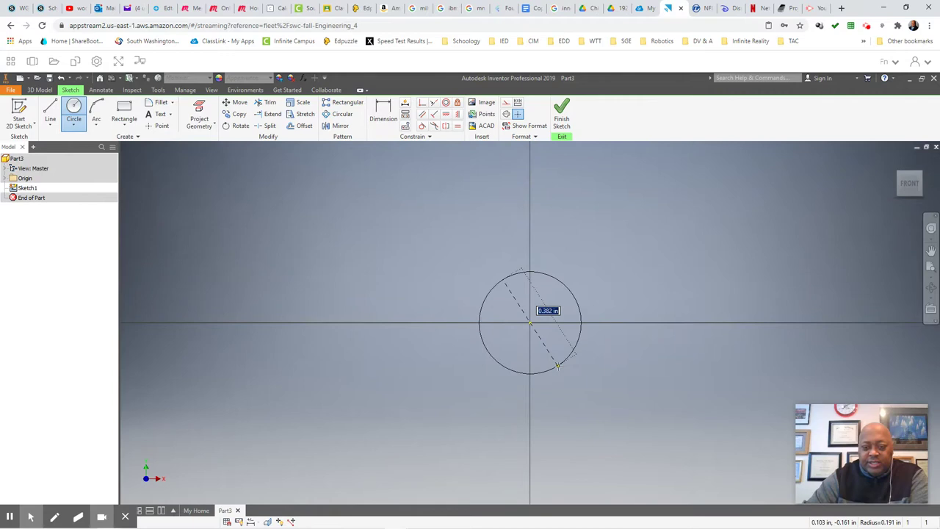
key("Escape")
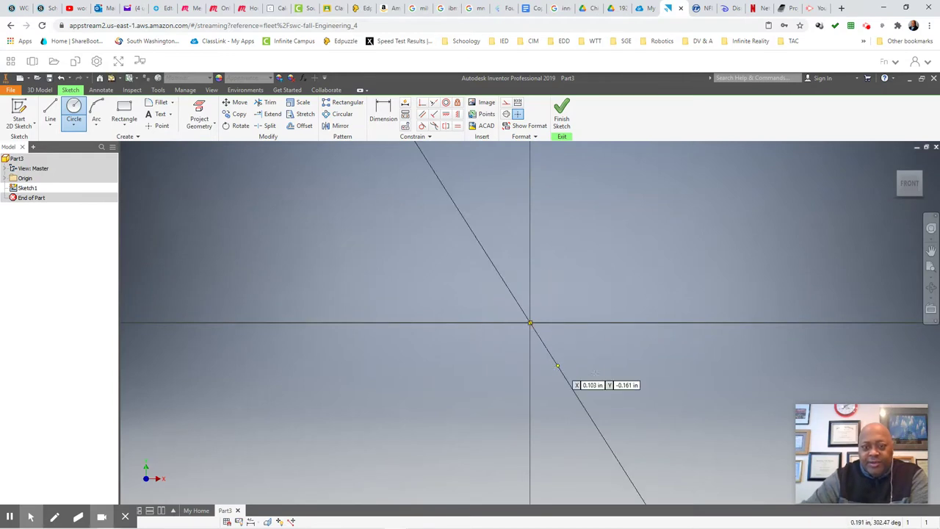
scroll(581, 371, "down", 5)
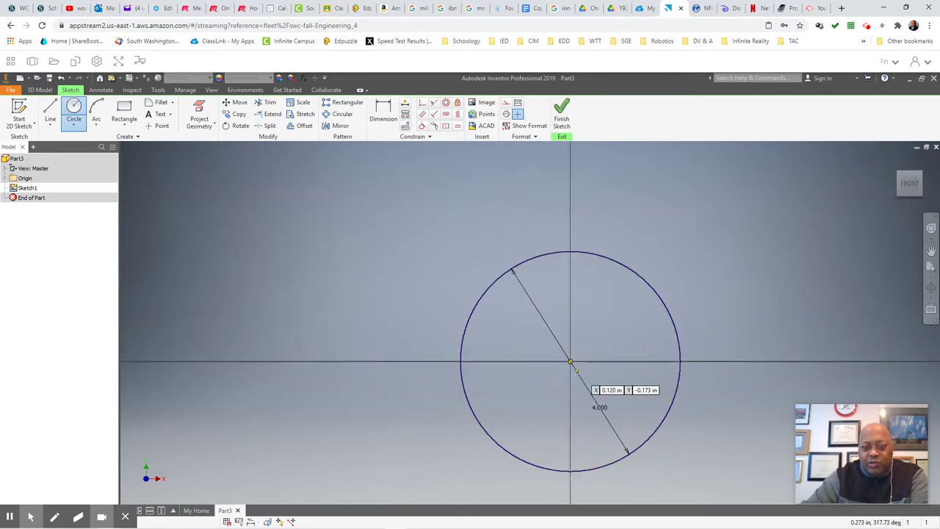
Draw a 2.5 in diameter circle centred on the origin, concentric with the outer circle.
scroll(577, 369, "up", 3)
middle_click_drag(569, 369, 487, 366)
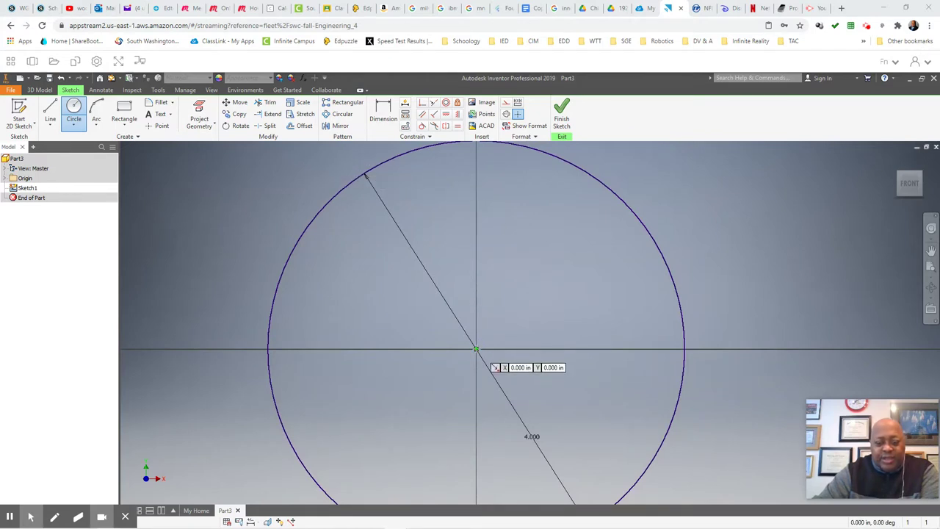
left_click(476, 349)
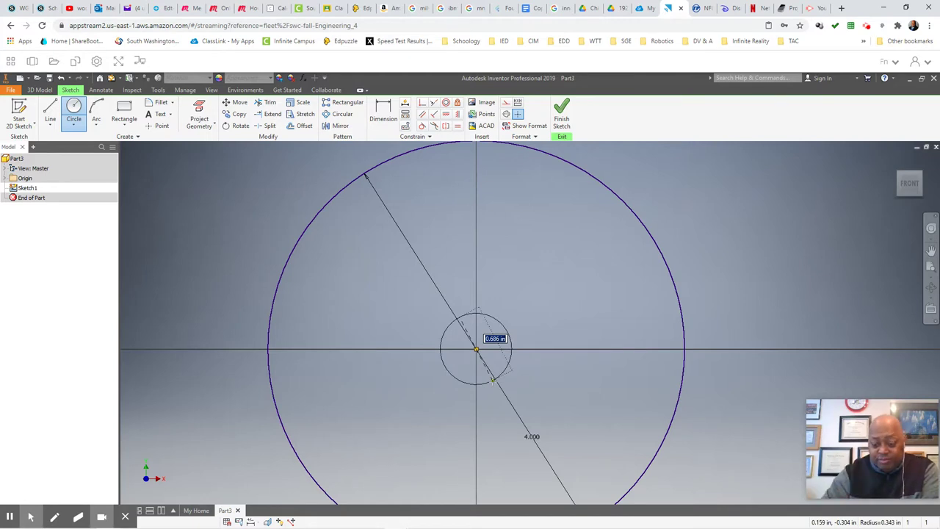
type("2.5")
key("Return")
right_click(510, 295)
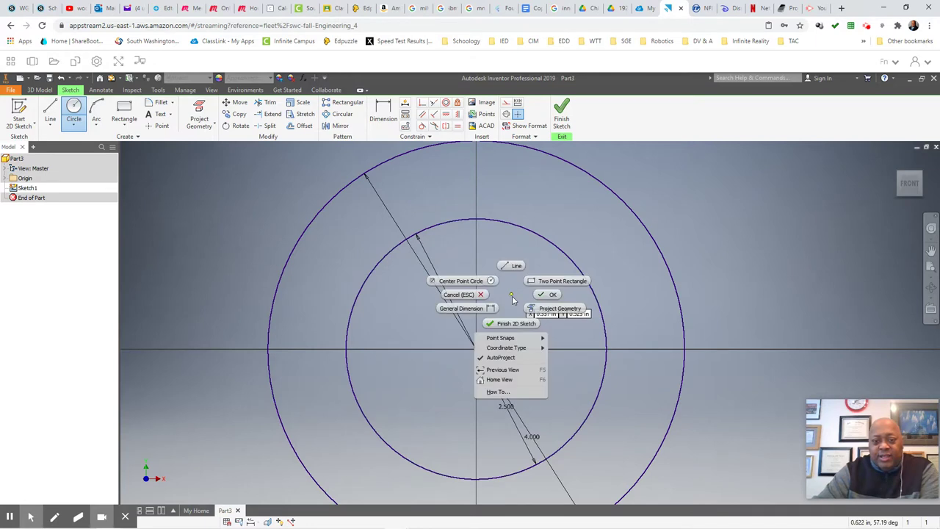
left_click(541, 294)
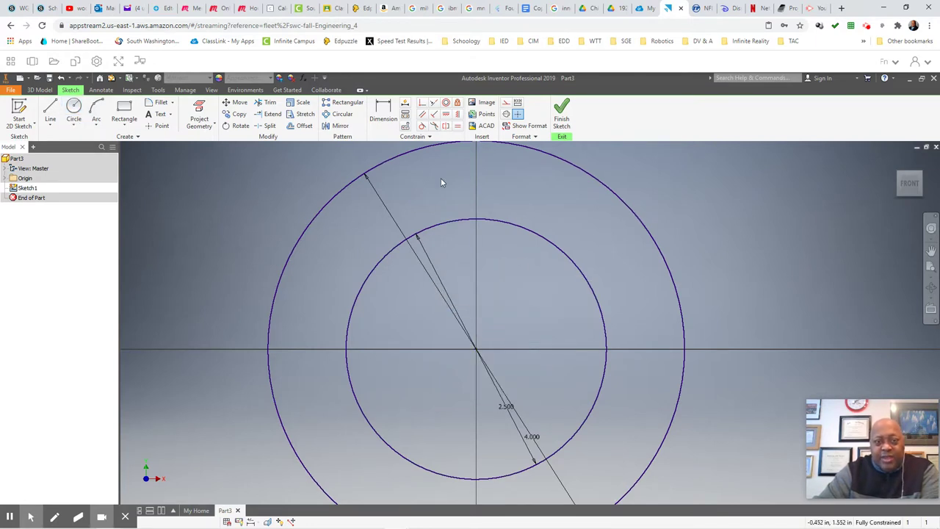
Convert the 2.5 in circle to construction geometry and turn off the Center Point format.
left_click(459, 220)
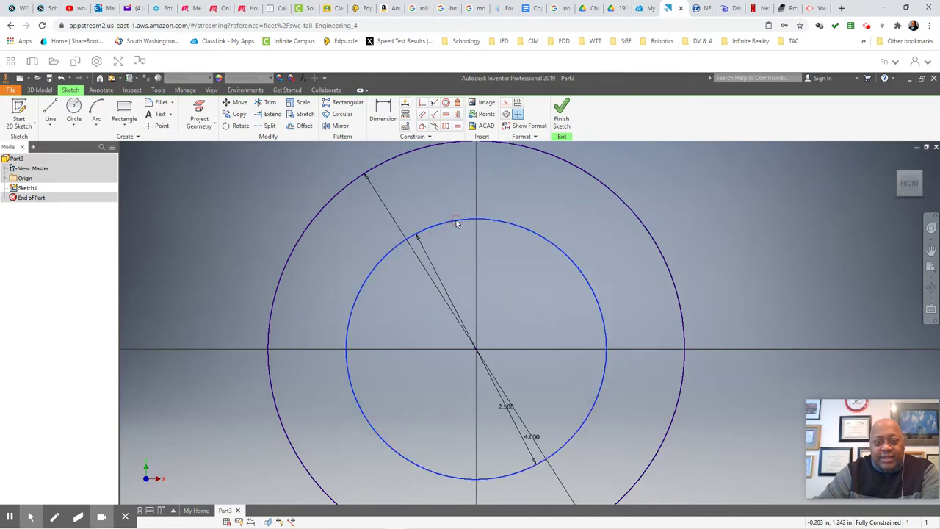
left_click(506, 102)
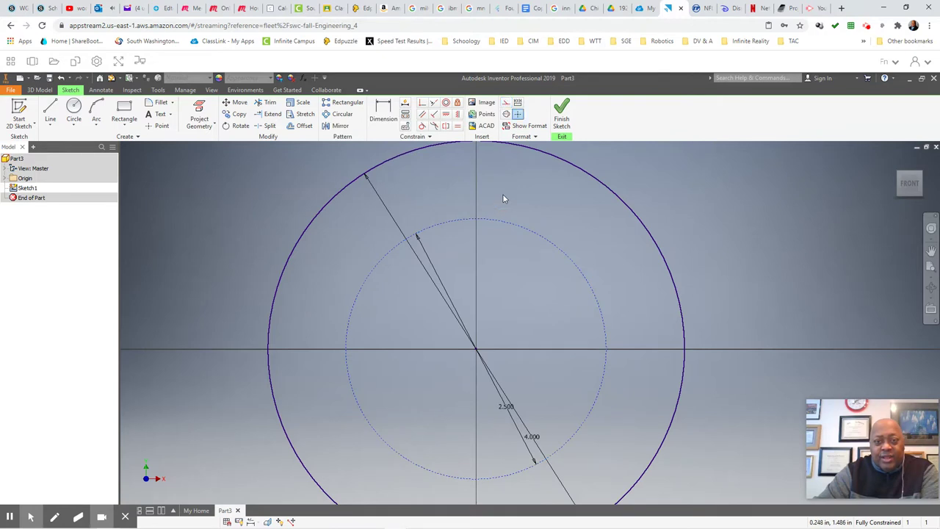
right_click(500, 197)
left_click(517, 114)
key("l")
left_click(511, 184)
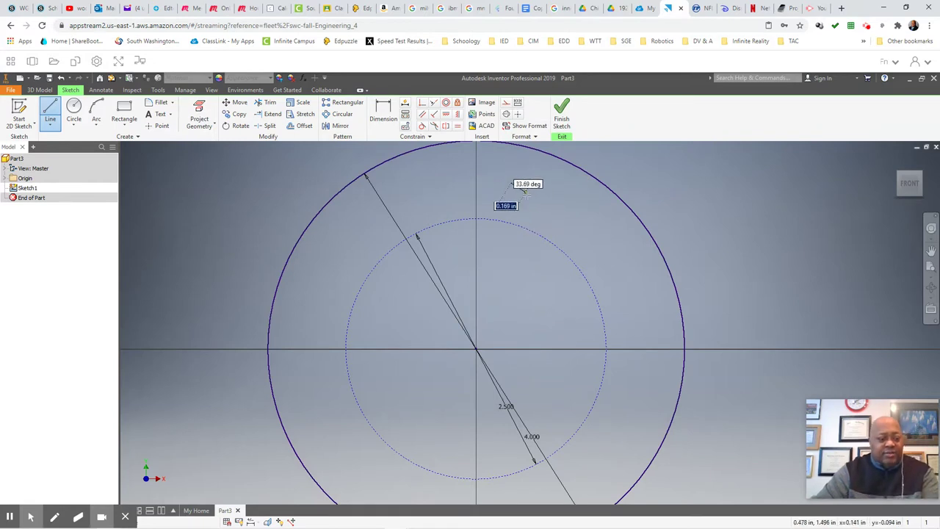
key("Escape")
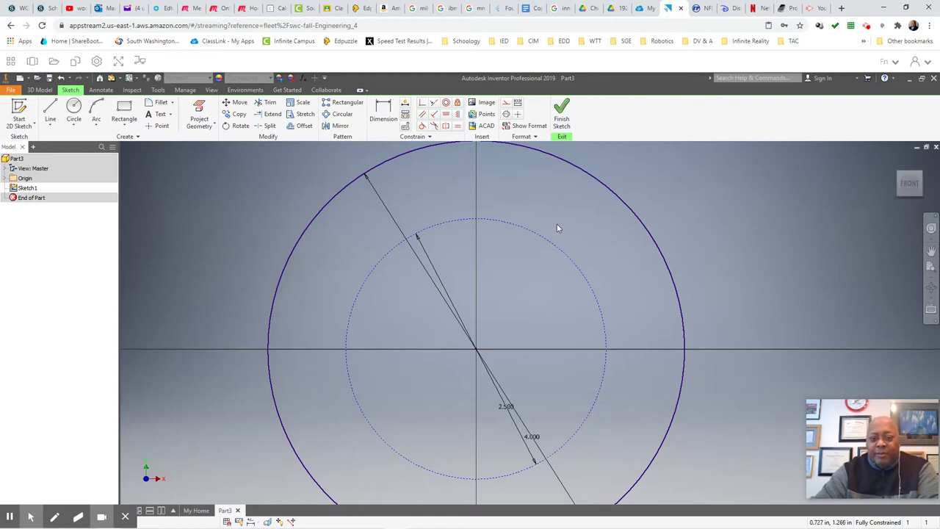
left_click_drag(508, 408, 538, 433)
key("Escape")
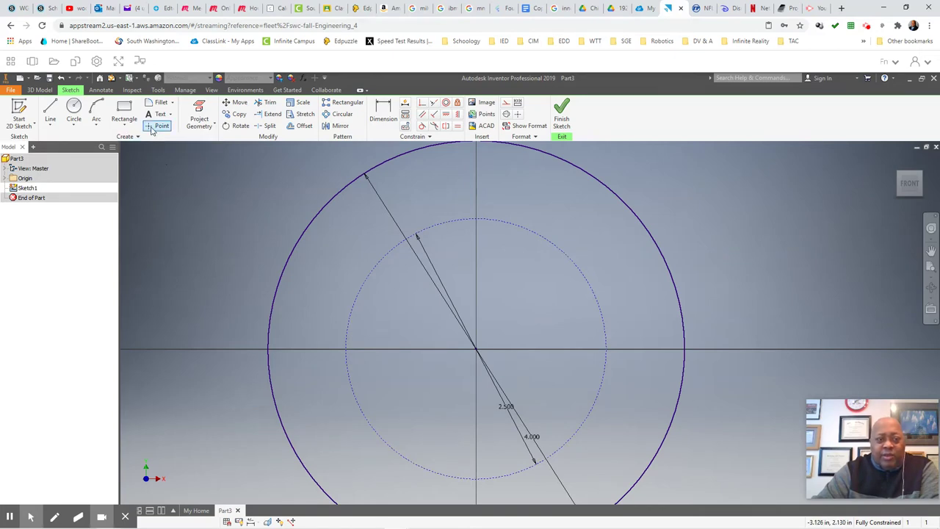
Check the worksheet's hole-centre instructions, and in Inventor place a sketch point where the construction circle crosses the vertical axis above the origin.
left_click(45, 8)
scroll(414, 299, "down", 10)
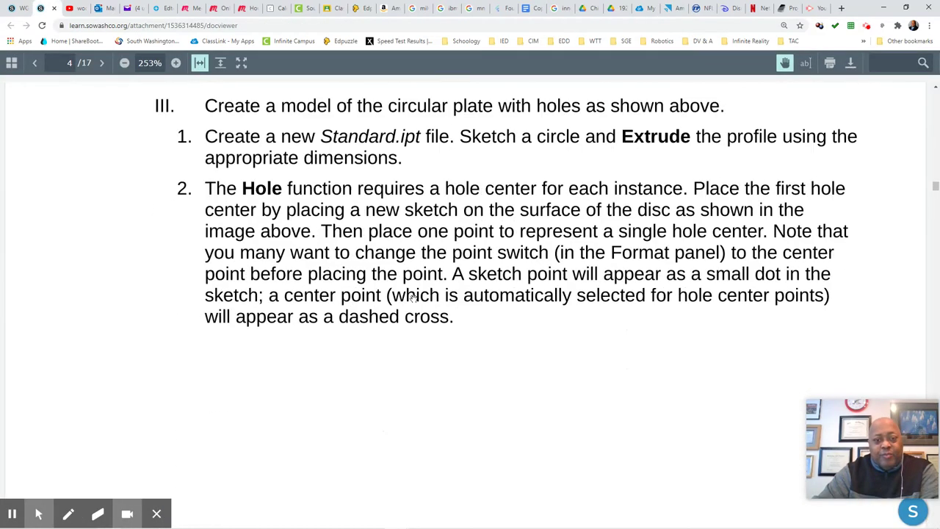
scroll(413, 309, "down", 1)
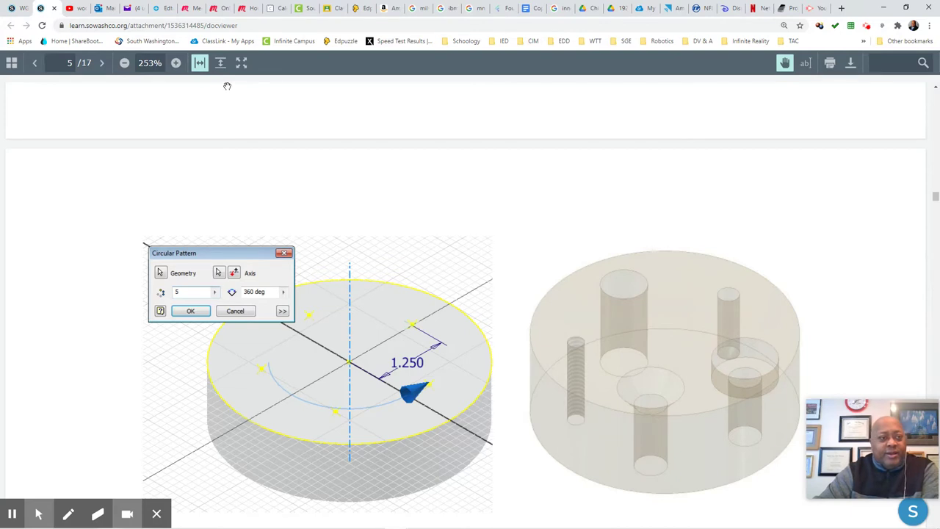
left_click(670, 9)
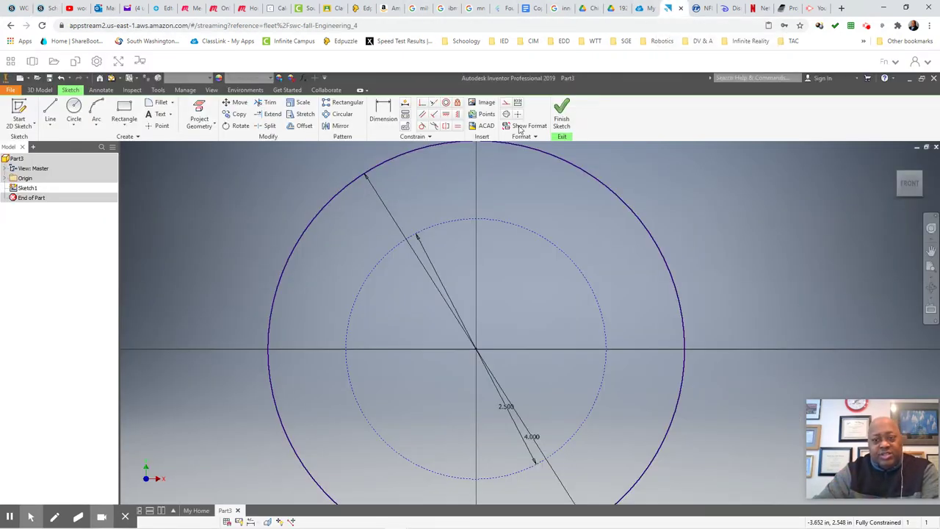
left_click(381, 202)
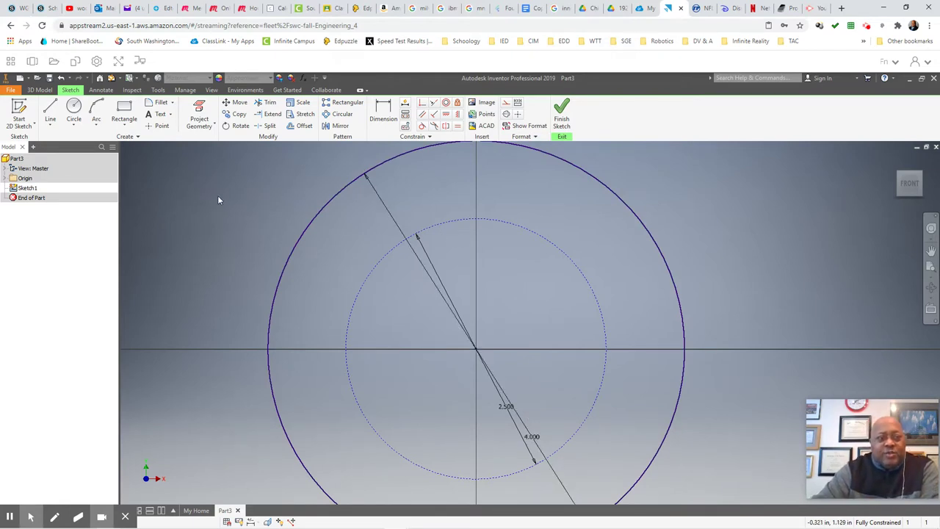
left_click(159, 125)
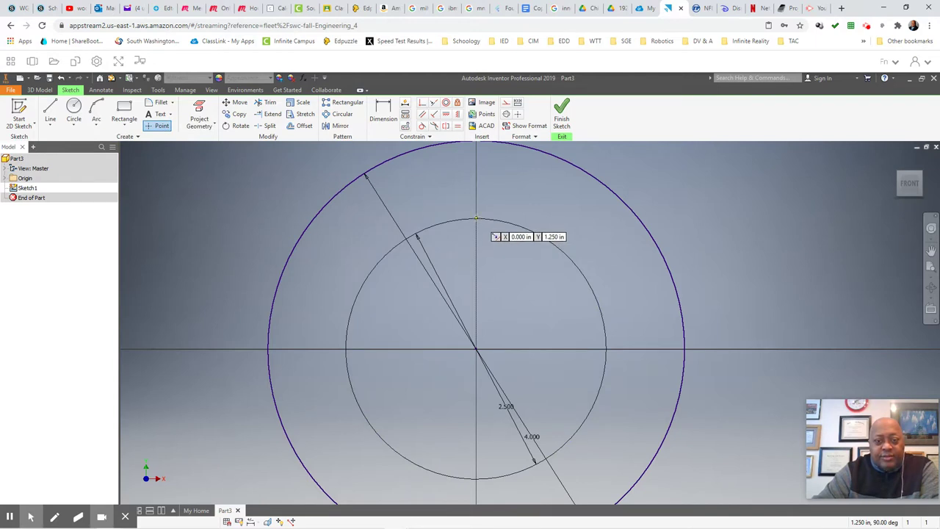
left_click(476, 218)
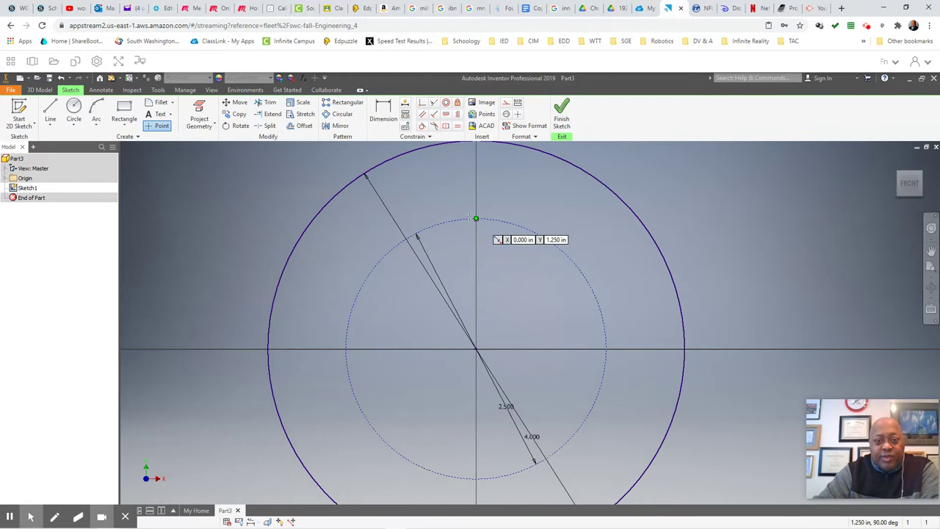
right_click(445, 199)
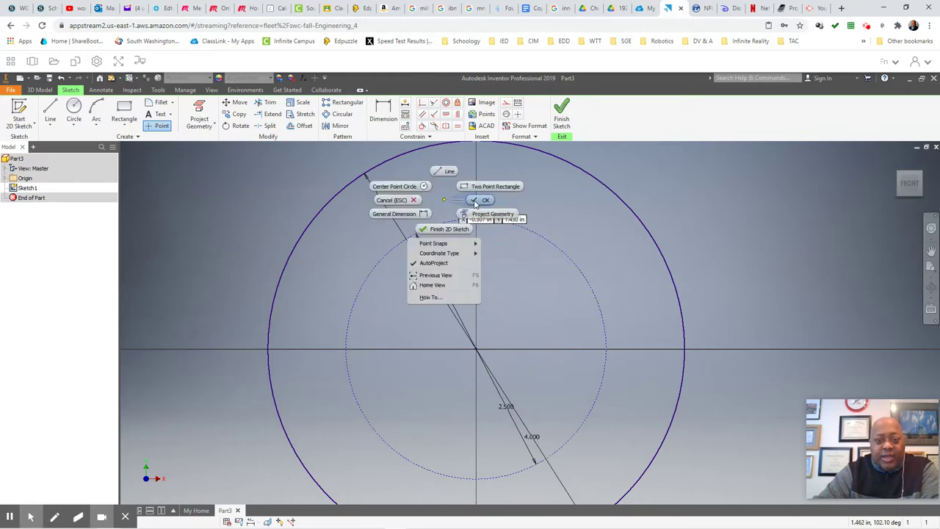
left_click(457, 232)
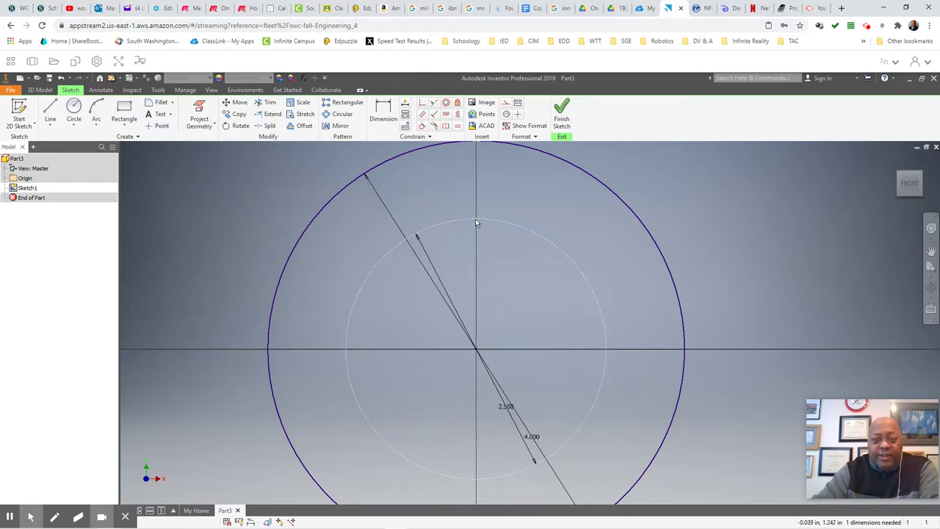
Pattern the sketch point circularly around the origin with 5 instances over 360 deg, and undo the pattern.
left_click(340, 117)
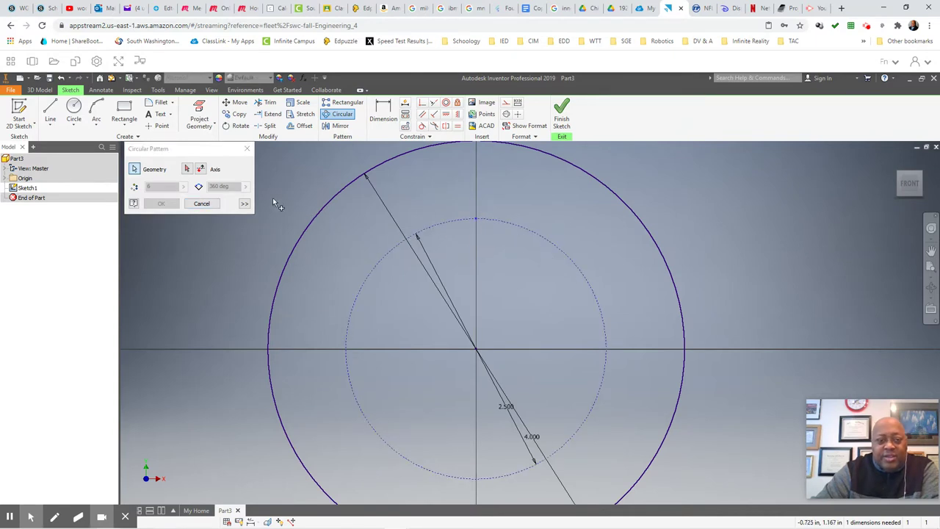
left_click(187, 170)
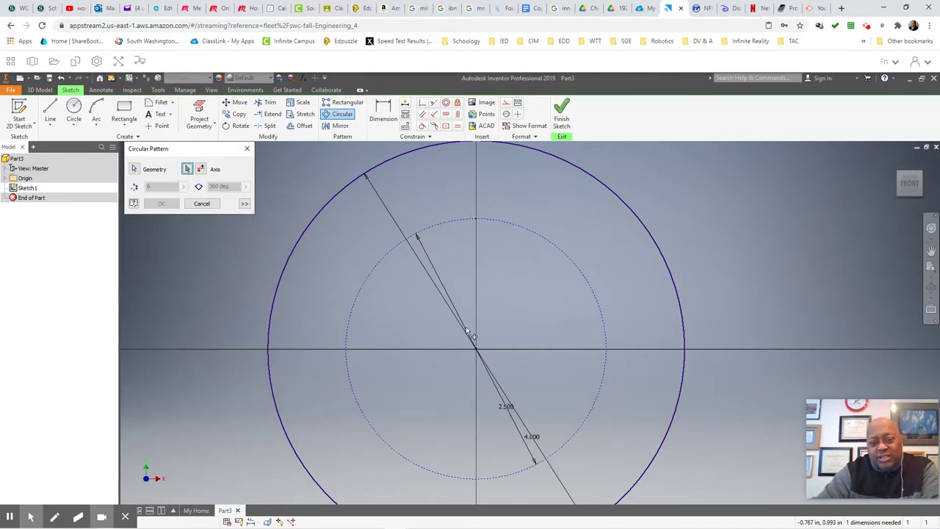
left_click(381, 261)
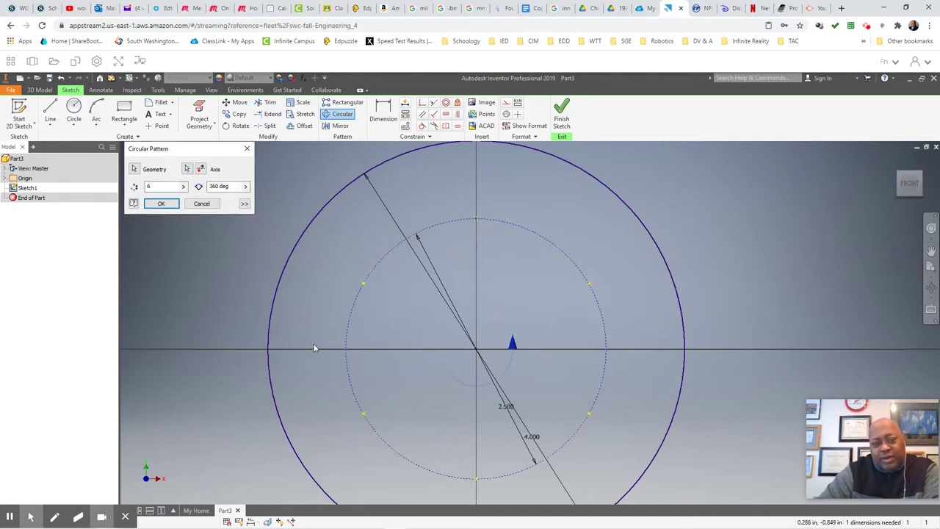
double_click(158, 188)
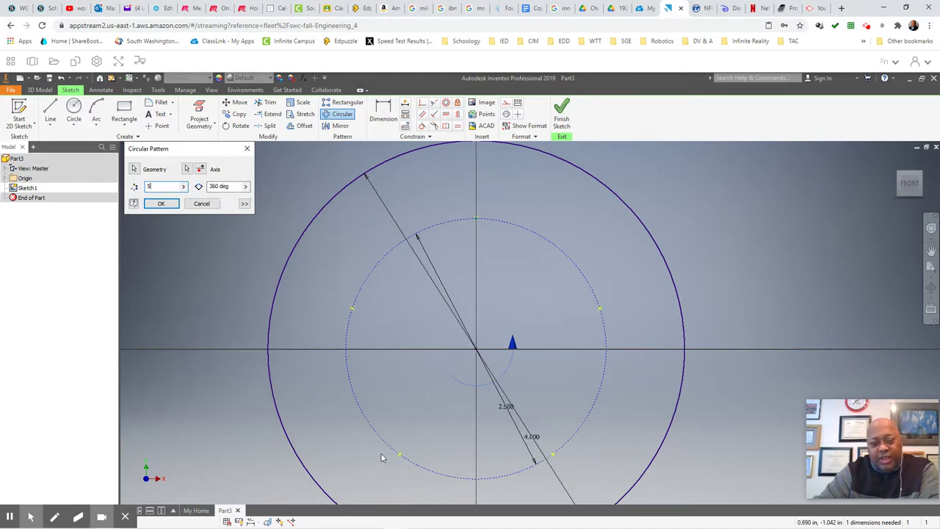
left_click(163, 204)
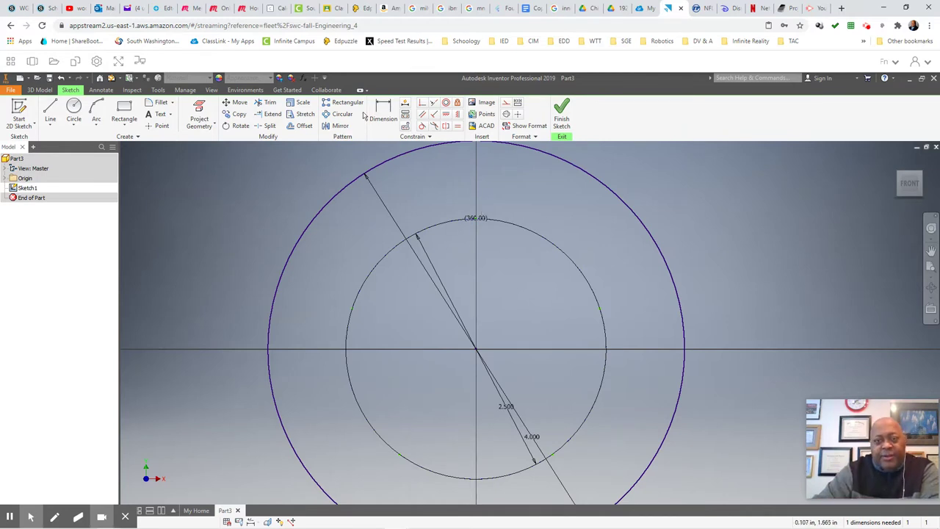
left_click(61, 78)
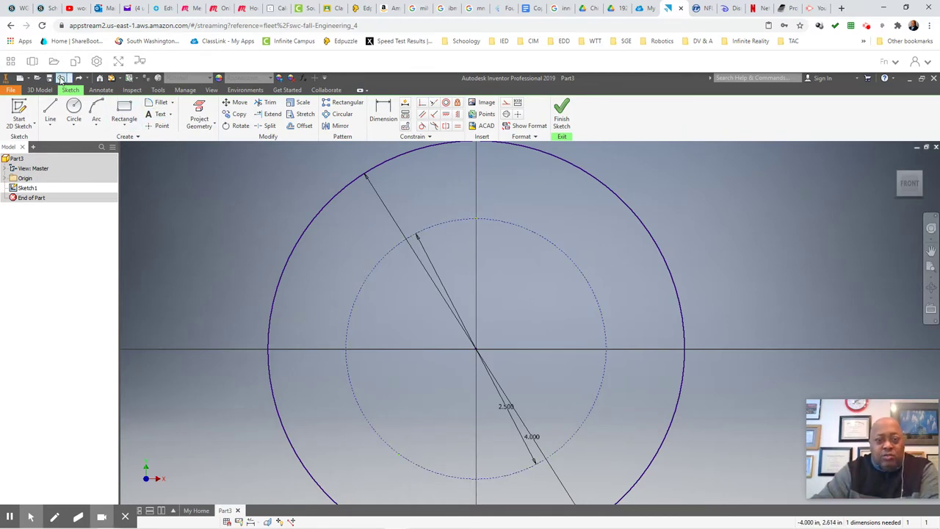
Place a second sketch point on the construction circle, slightly above the horizontal axis at about X 1.223 in, Y 0.258 in.
left_click(151, 128)
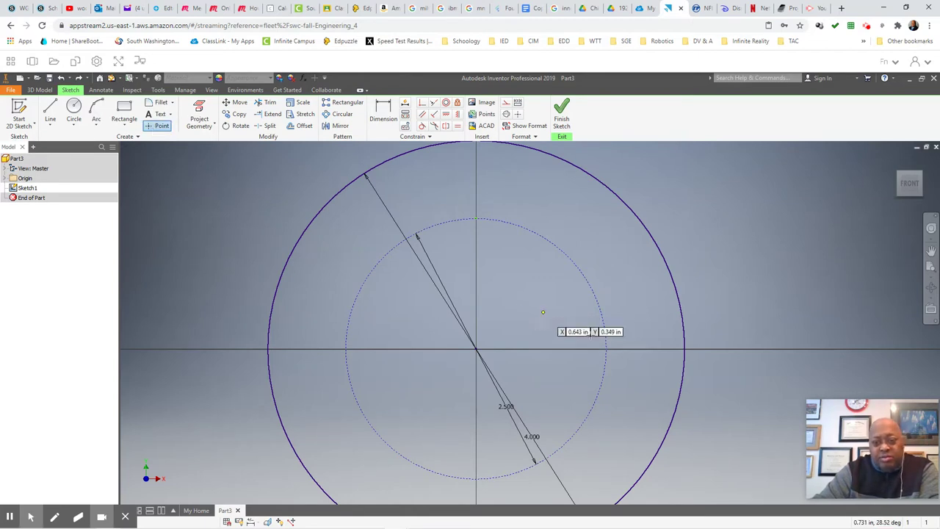
left_click(602, 321)
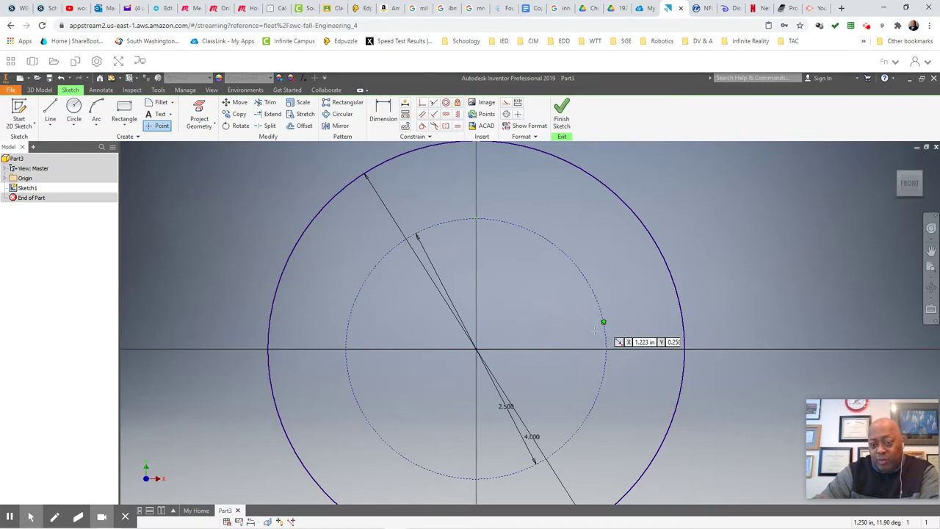
right_click(542, 303)
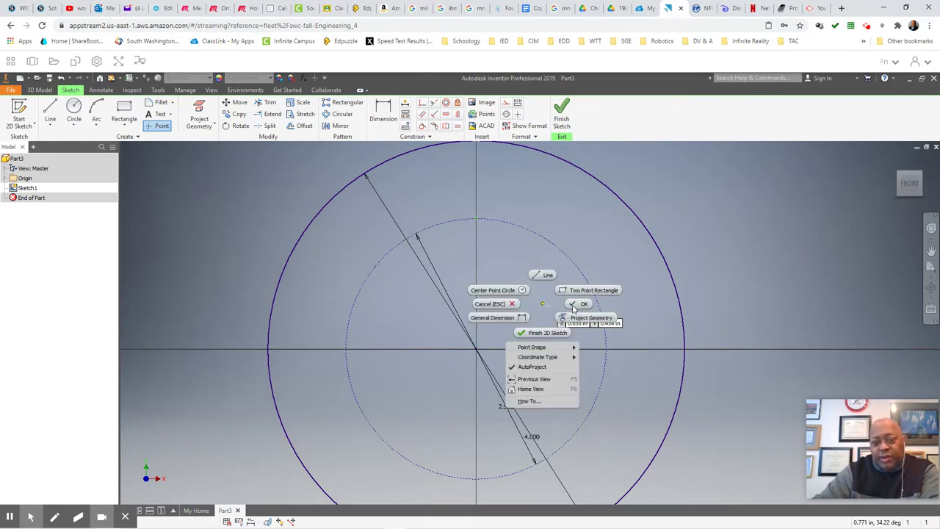
left_click(543, 294)
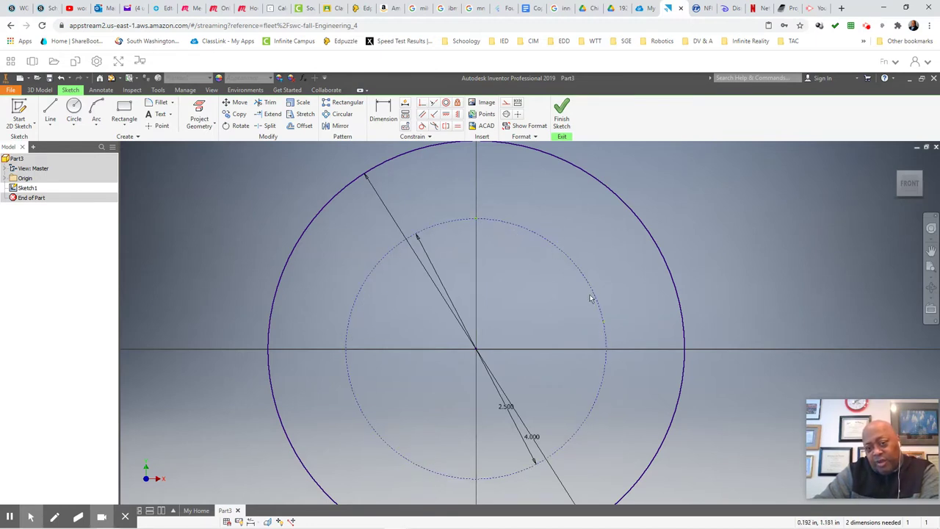
Dimension the angle between the two sketch points about the origin as 72 degrees, and undo back to the single point on the vertical axis.
left_click(382, 112)
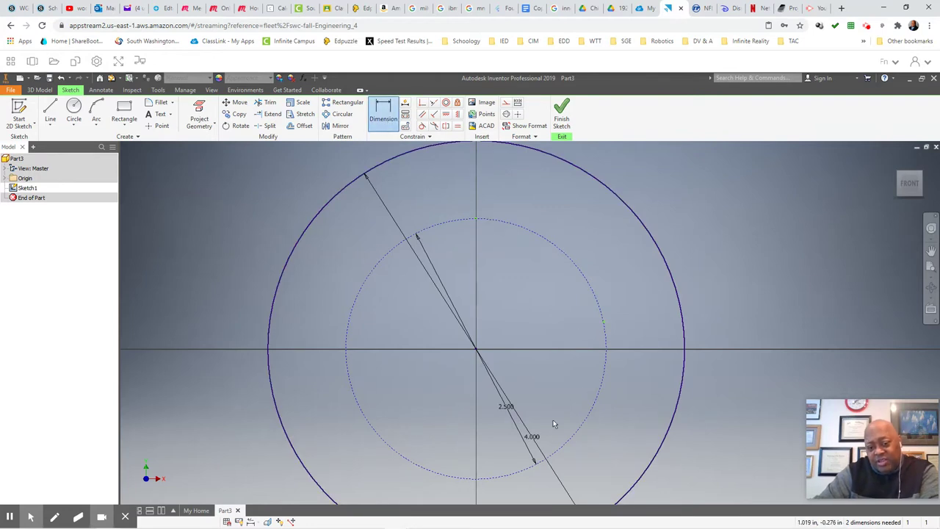
left_click(476, 220)
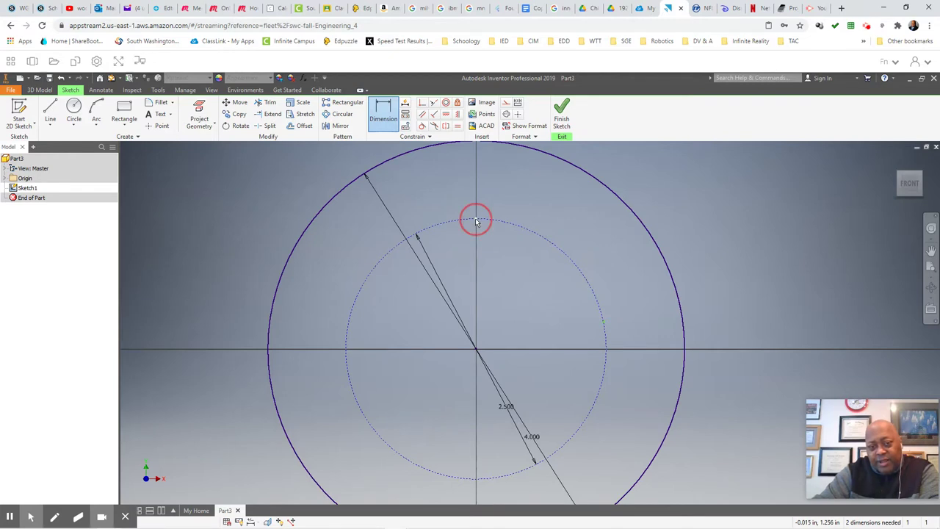
left_click(476, 351)
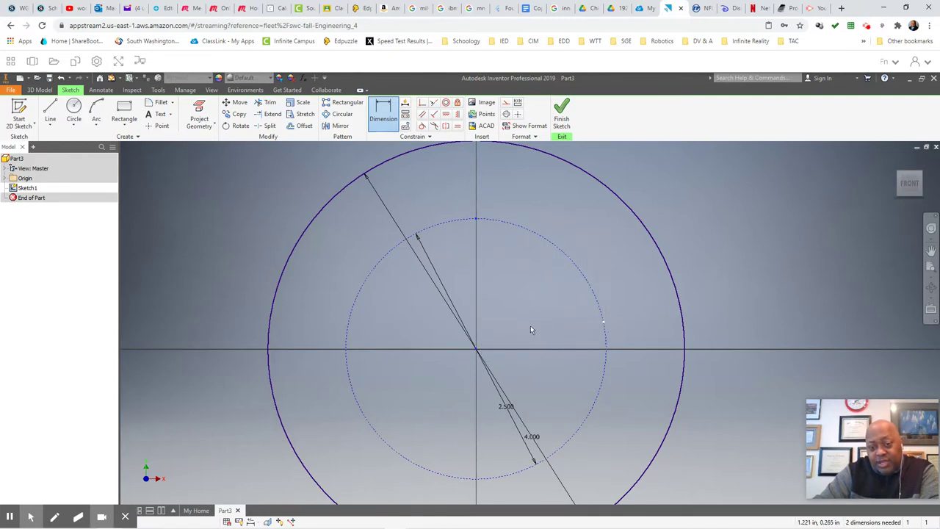
left_click(508, 328)
left_click(604, 321)
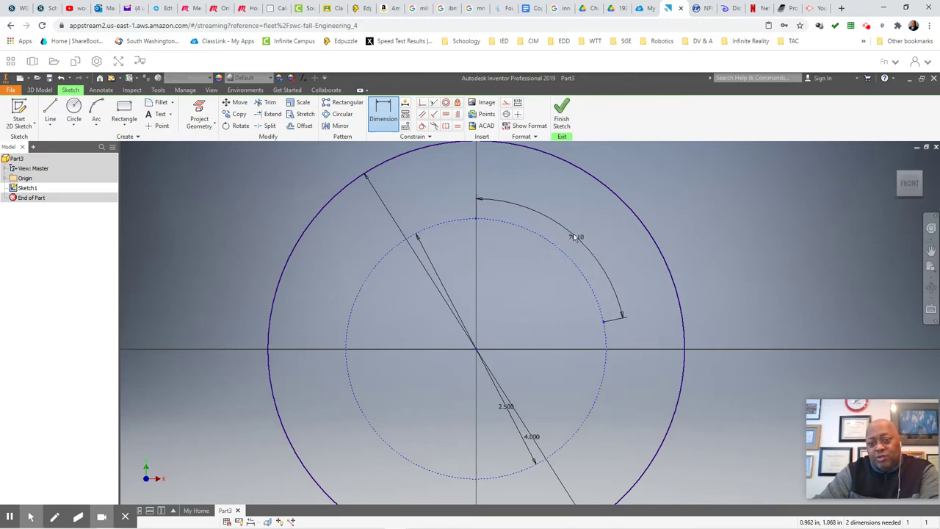
left_click(571, 234)
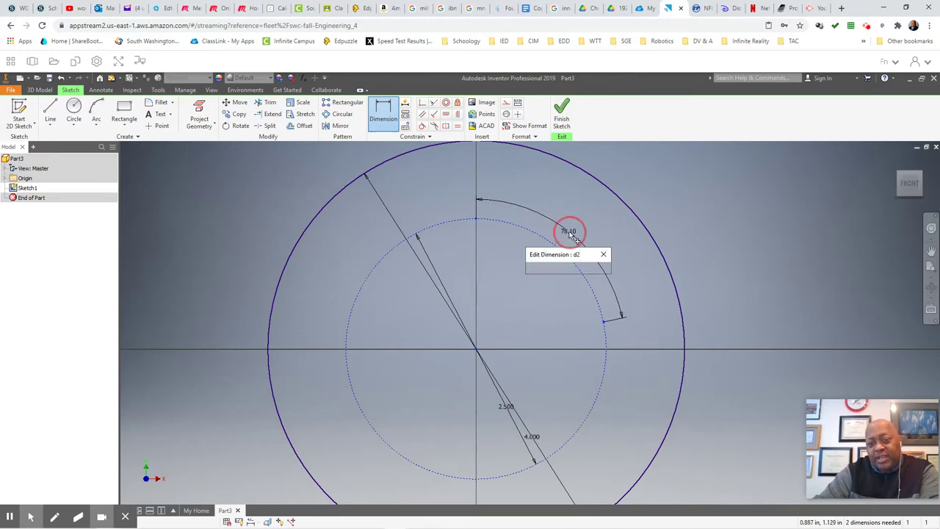
type("72")
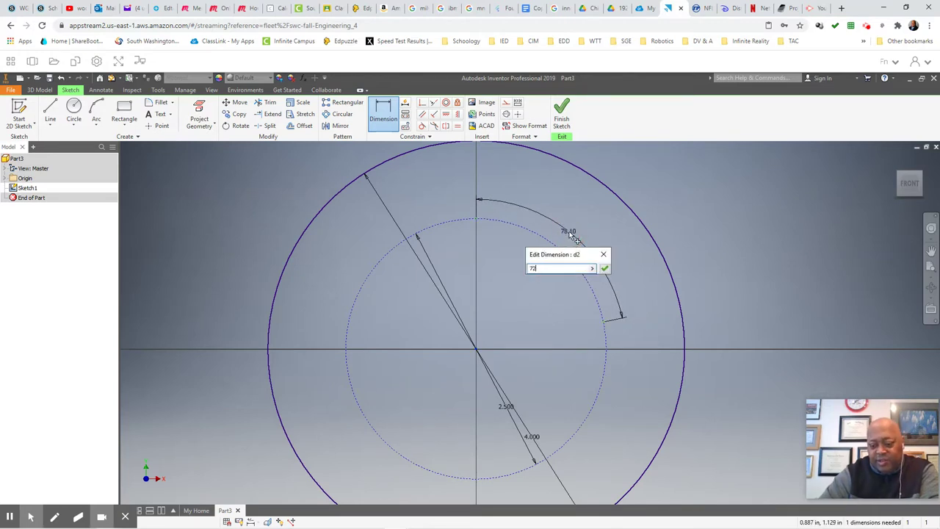
key("Return")
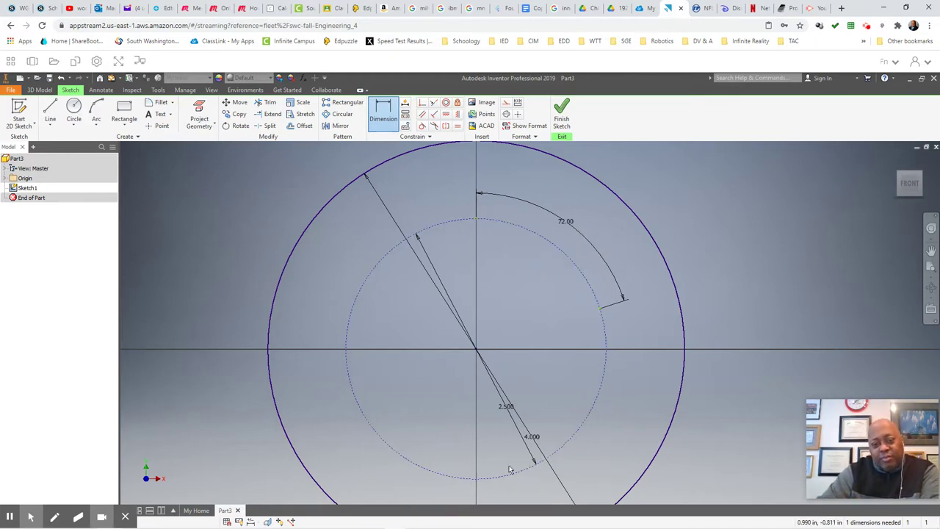
right_click(514, 252)
left_click(546, 255)
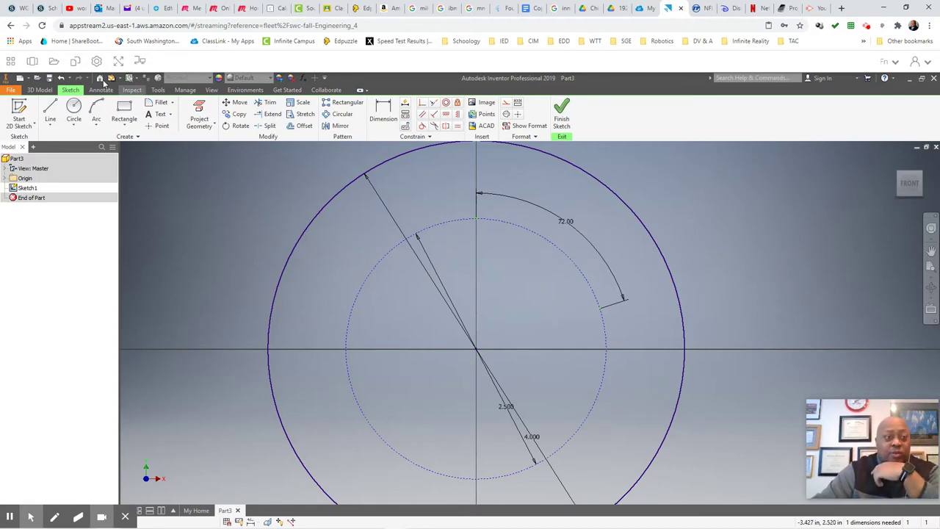
left_click(62, 78)
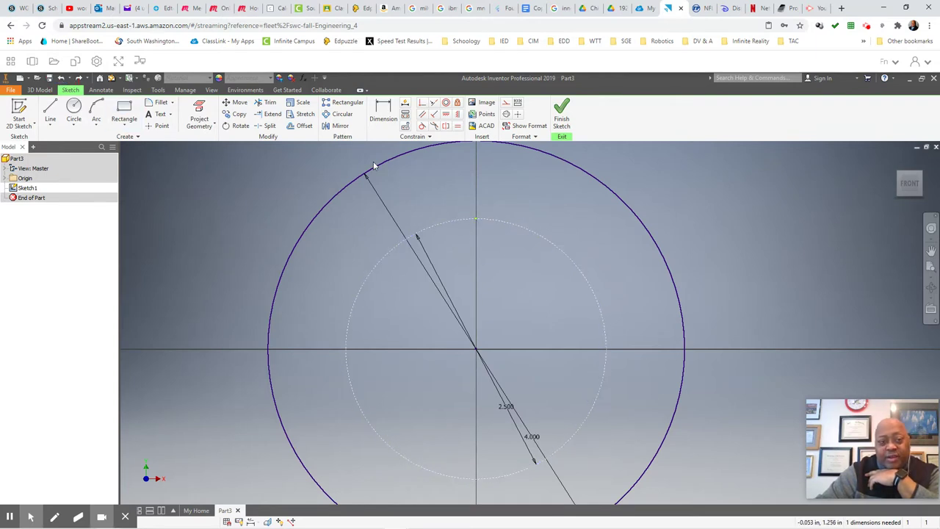
Create a circular pattern of the sketch point on the vertical axis around the origin, with 5 instances over 360 deg.
left_click(342, 116)
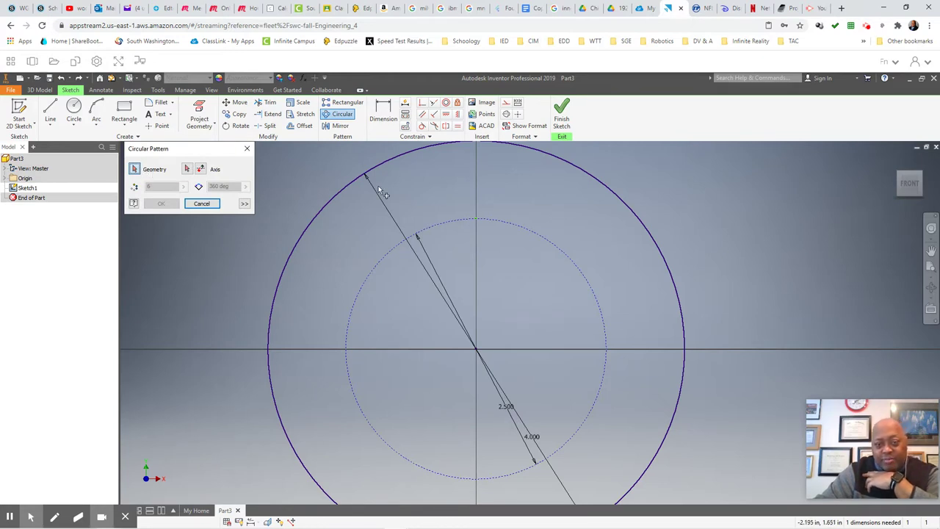
left_click(477, 219)
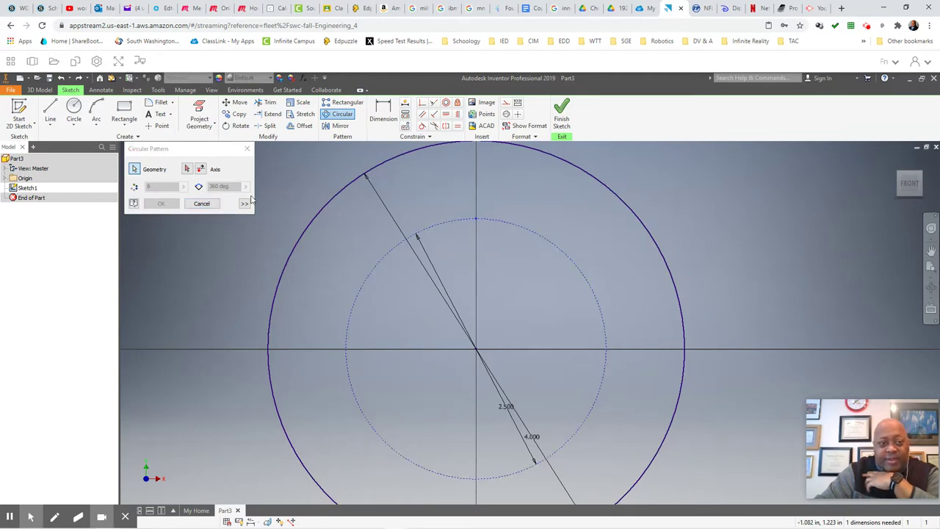
left_click(187, 169)
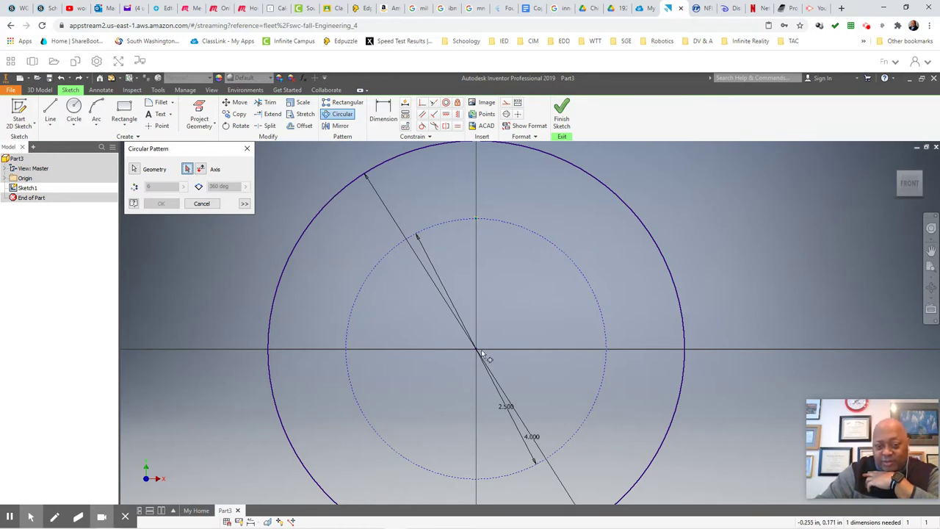
left_click(379, 261)
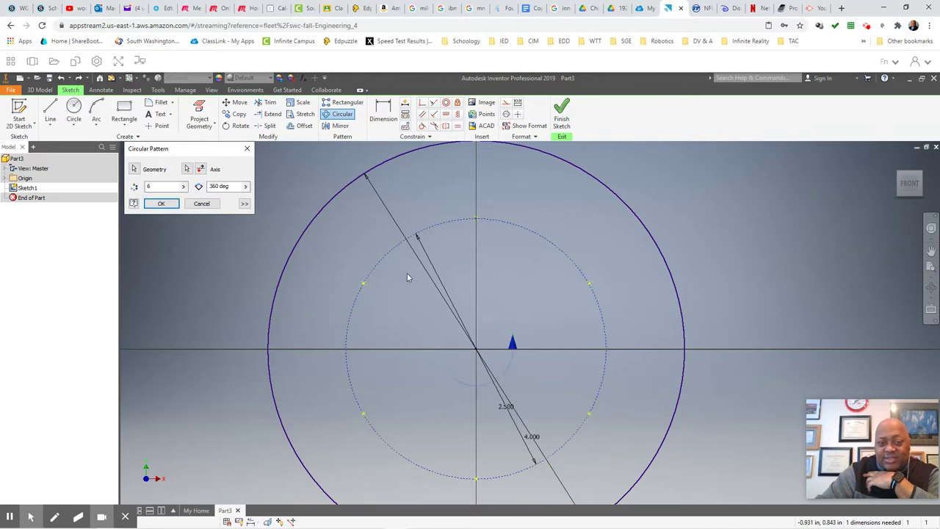
double_click(148, 188)
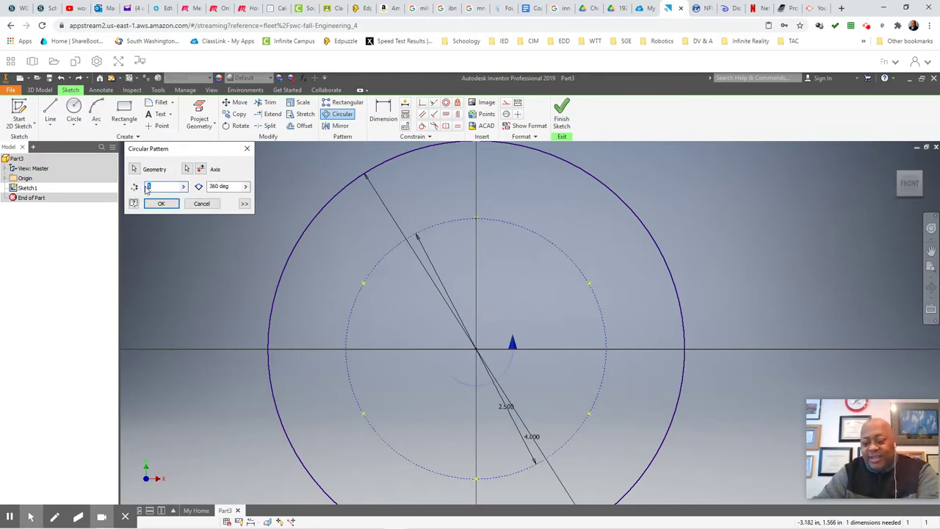
left_click(163, 204)
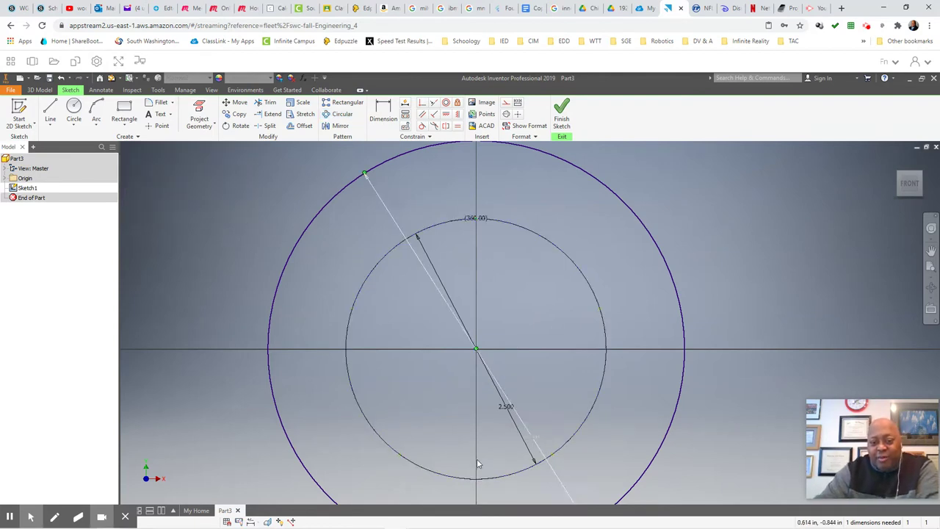
Check the dimensioned plate drawing in the worksheet, and switch back to Inventor to finish the sketch.
left_click(48, 10)
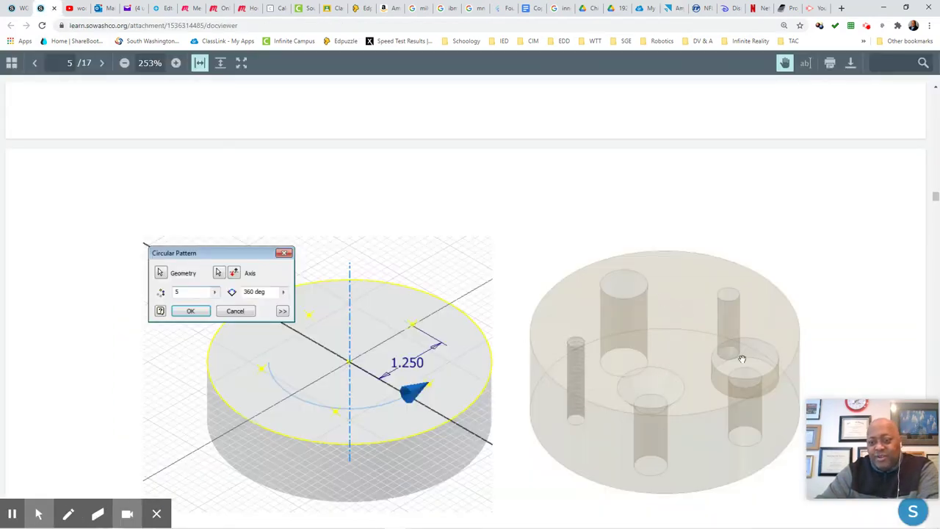
scroll(431, 304, "up", 10)
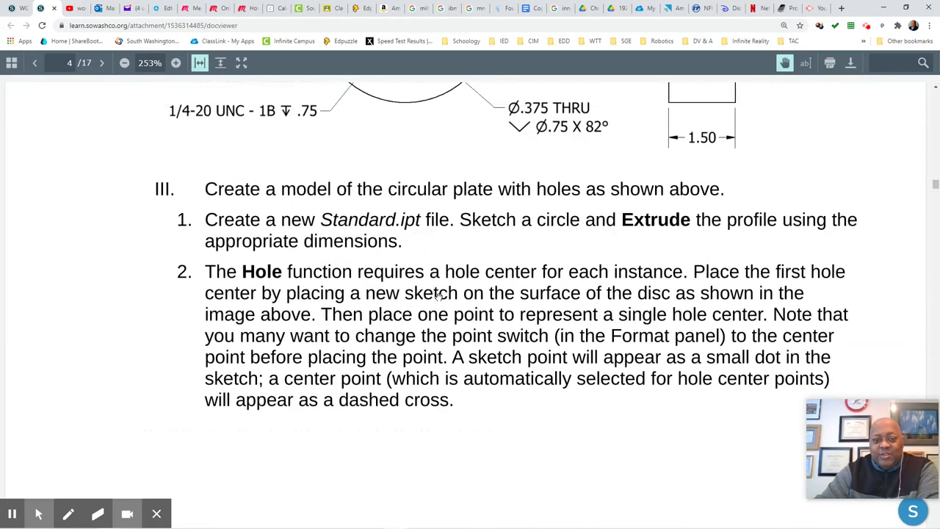
scroll(439, 296, "down", 1)
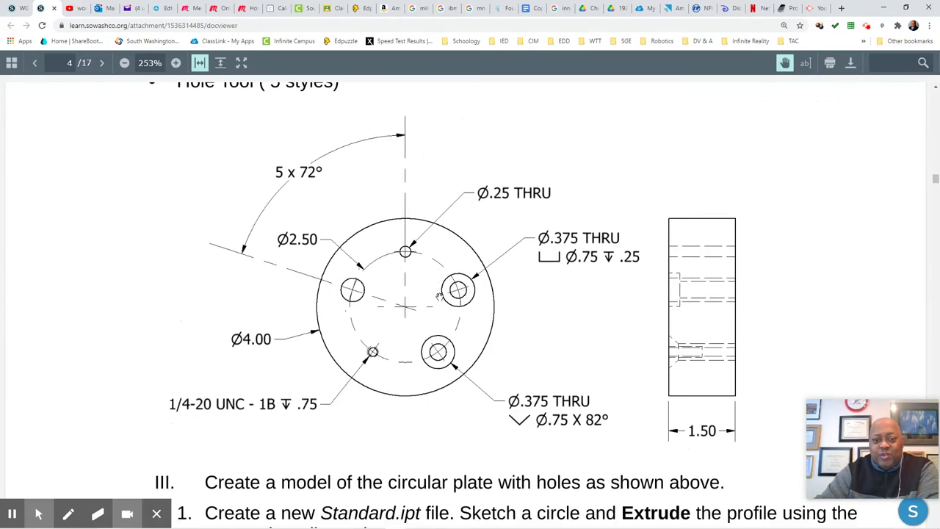
left_click(672, 8)
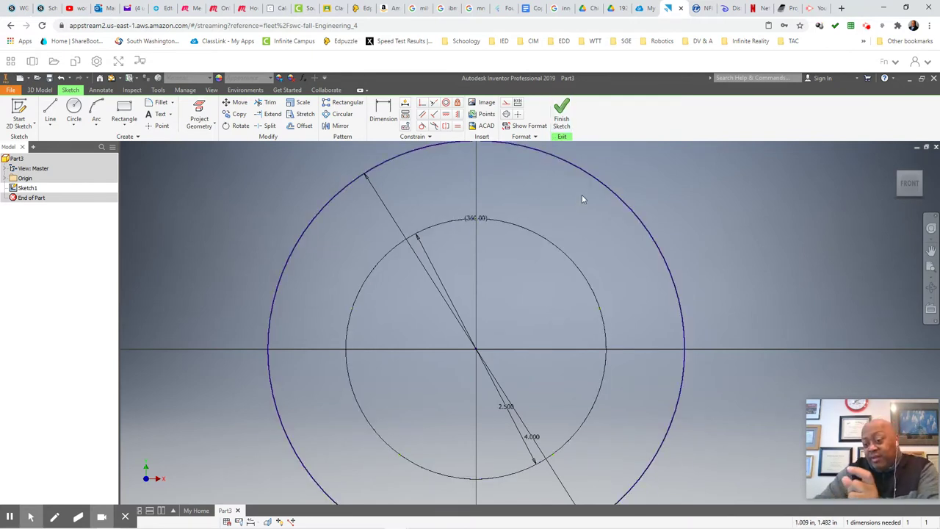
left_click(561, 114)
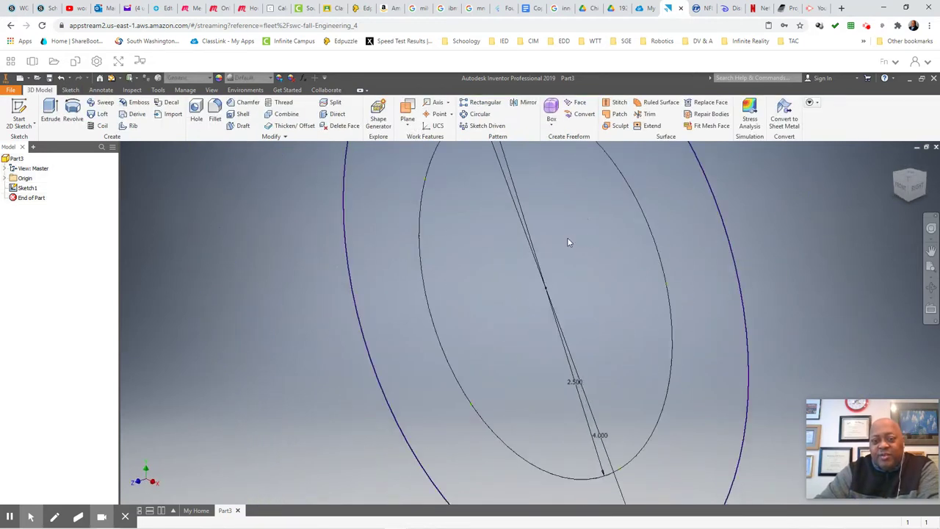
middle_click_drag(535, 267, 526, 301)
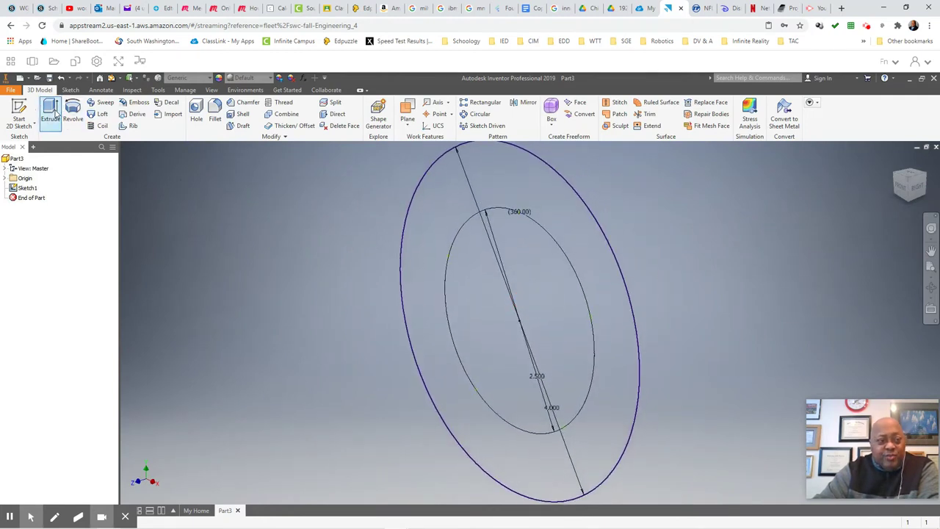
Extrude the full 4 in circular profile by a distance of 1.5 in using Direction 2.
left_click(52, 112)
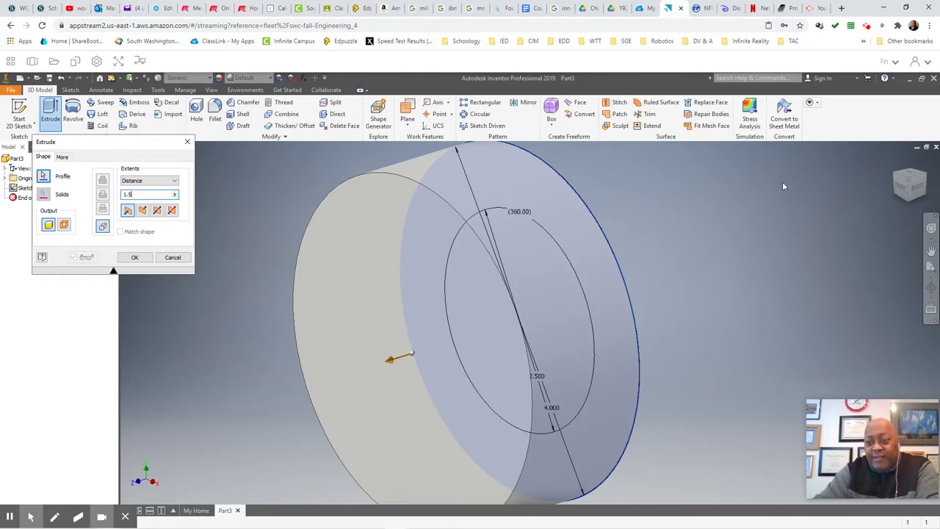
left_click(143, 211)
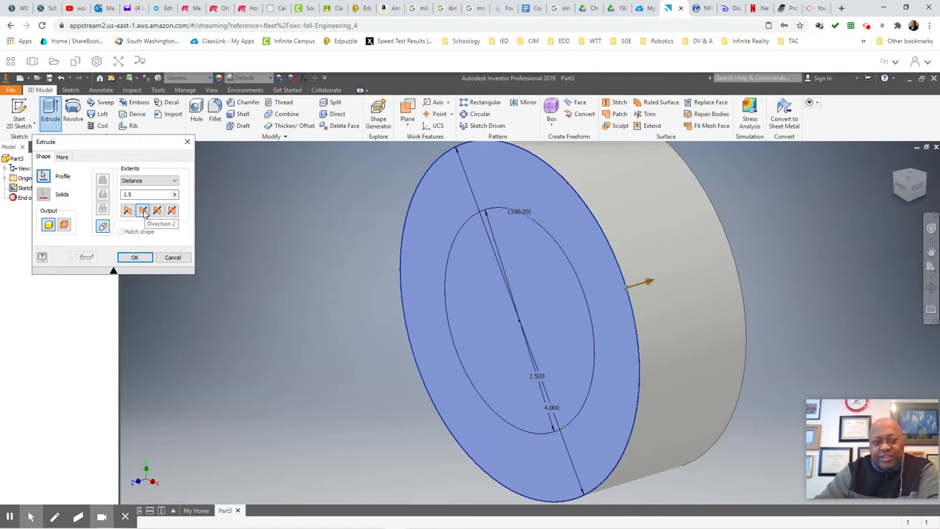
left_click(144, 212)
left_click(135, 257)
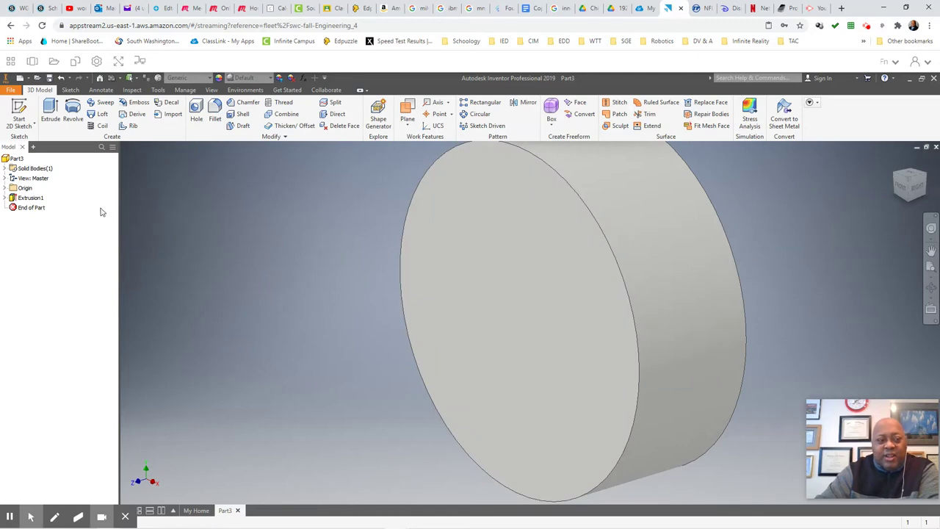
Make the sketch under the plate's extrusion visible so its patterned points can be used for hole placement.
left_click(5, 198)
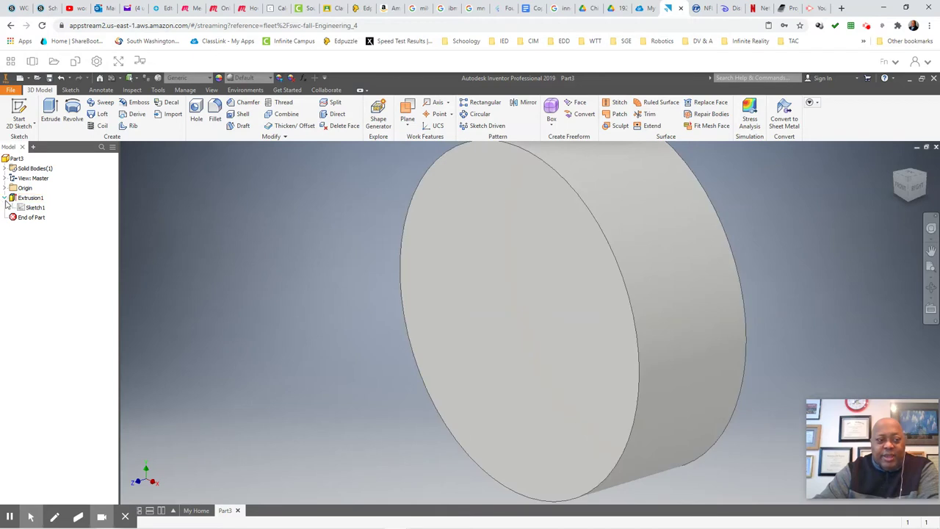
left_click(22, 210)
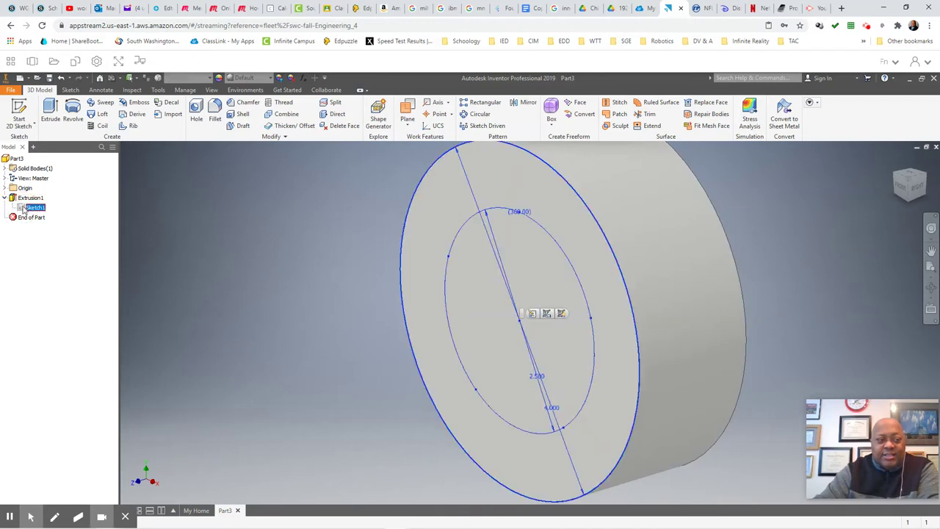
right_click(23, 210)
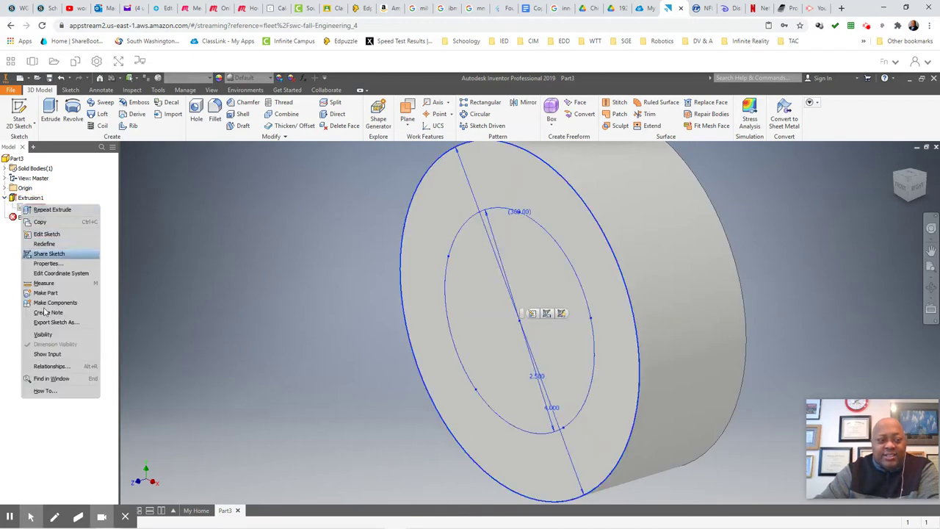
left_click(44, 334)
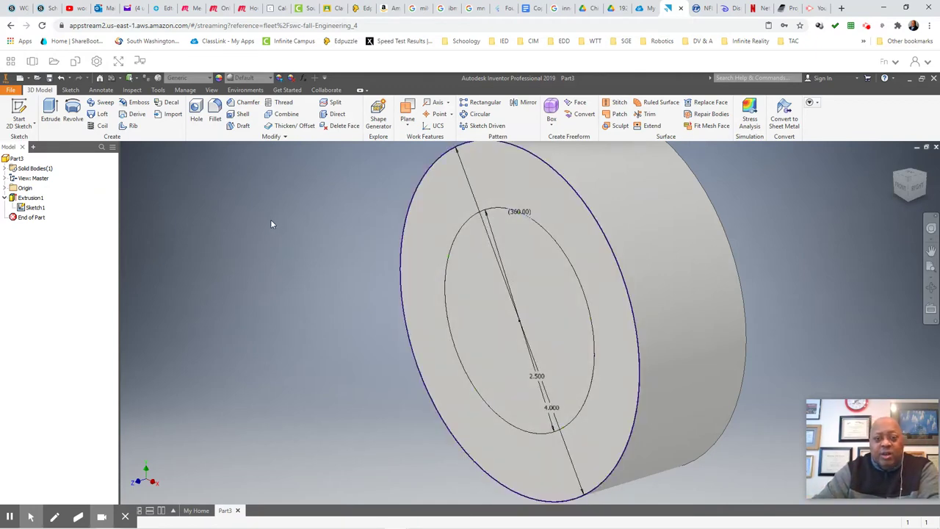
Create a simple 0.25 in through-all hole with no seat at the topmost patterned point, checking the size against the worksheet.
left_click(197, 116)
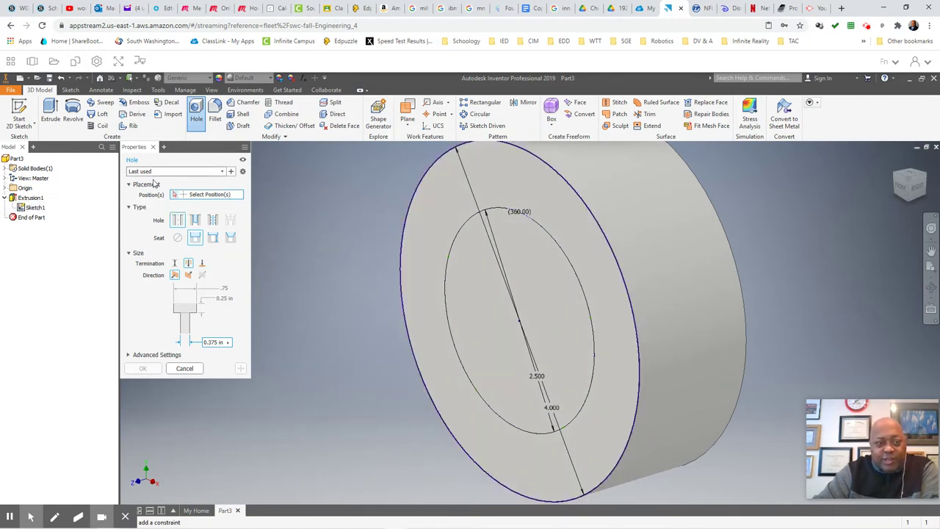
left_click(519, 212)
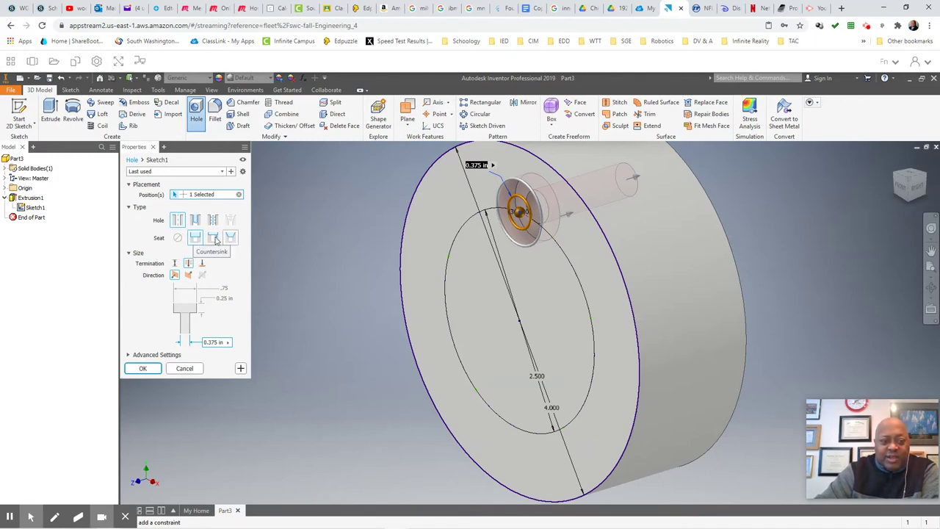
left_click(179, 240)
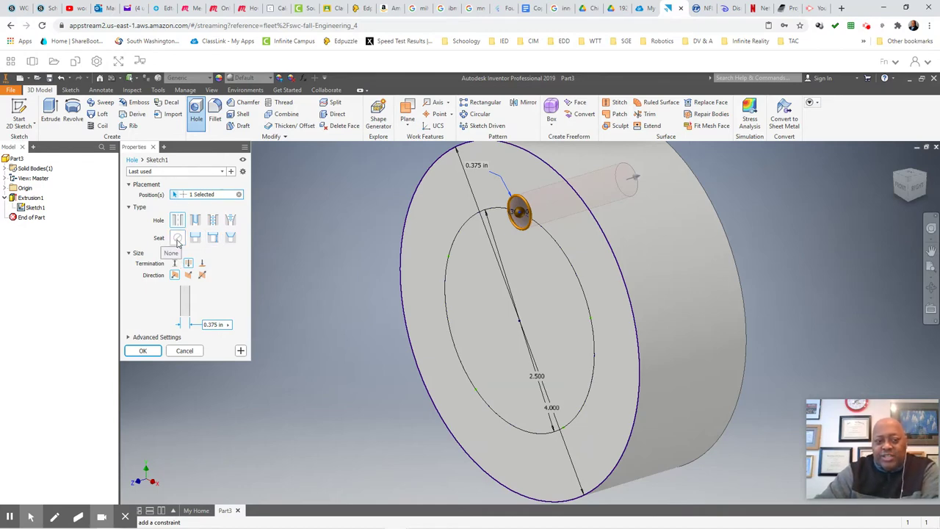
left_click(49, 10)
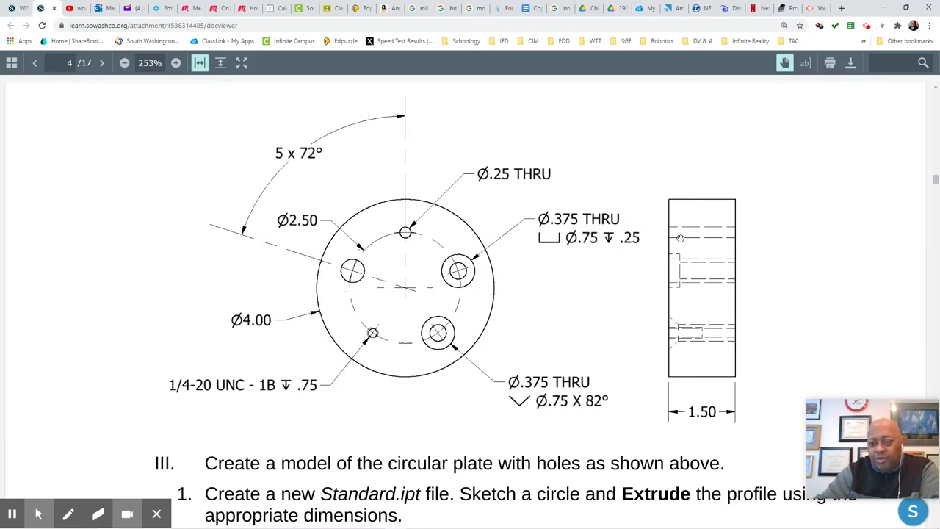
left_click(671, 9)
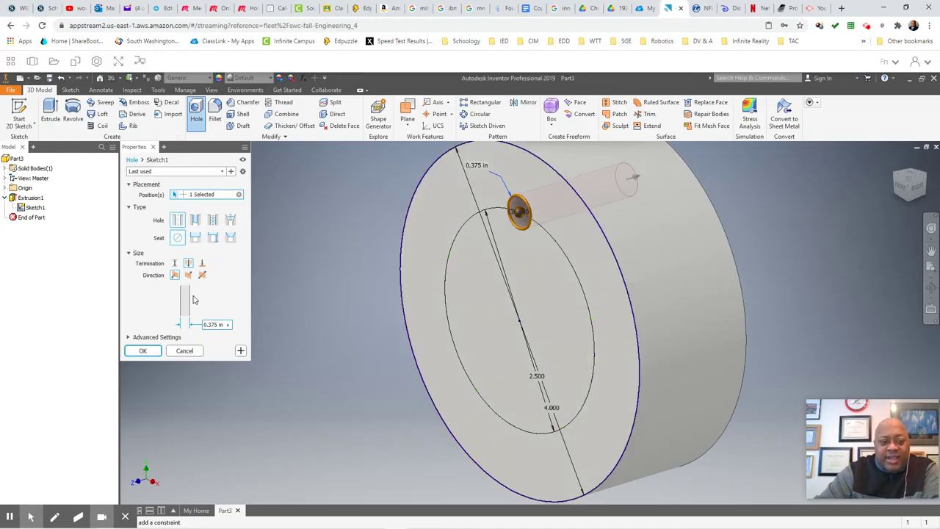
left_click(213, 325)
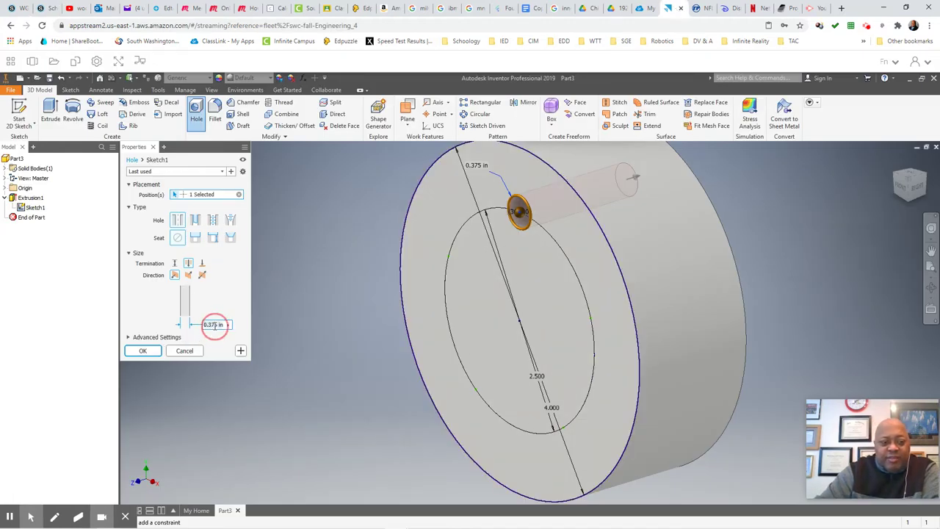
type("0.5")
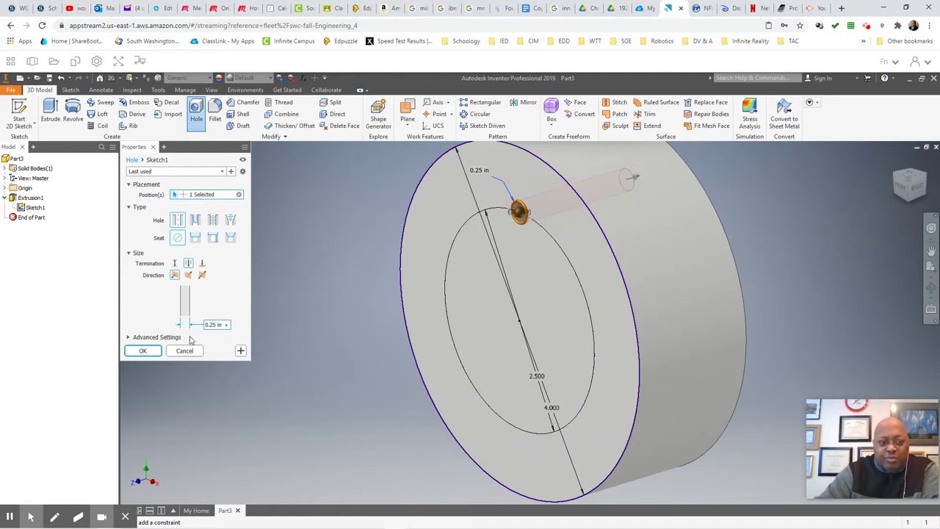
left_click(144, 350)
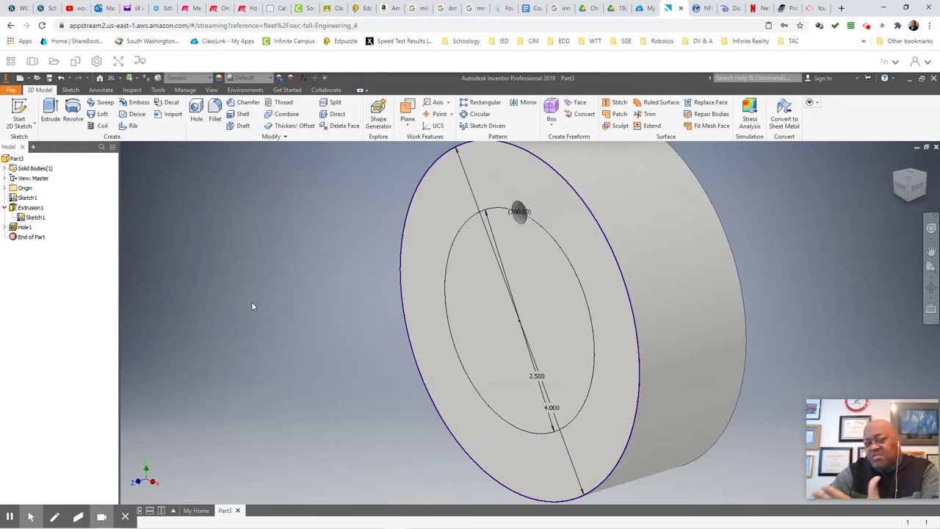
Create a 0.375 in through-all hole with a 0.75 in by 0.25 in deep counterbore at the next patterned point clockwise, per the worksheet.
left_click(197, 118)
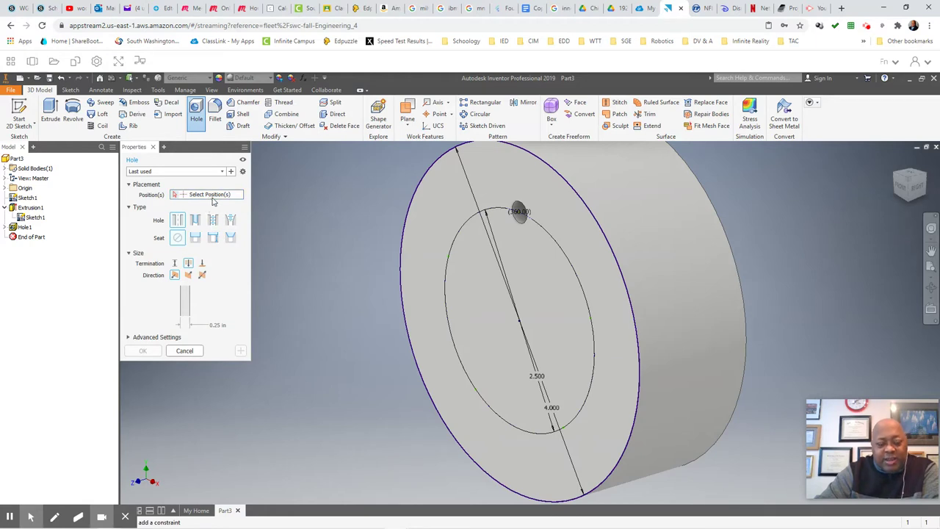
left_click(590, 320)
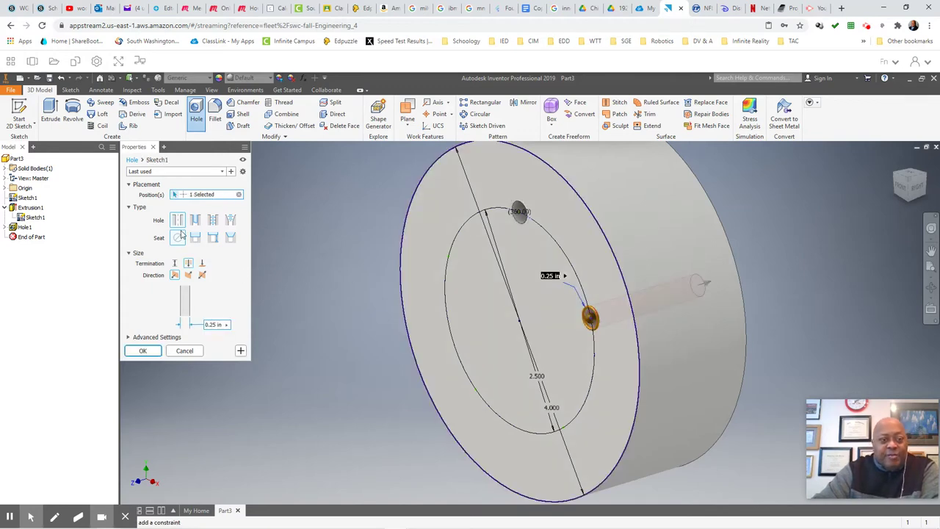
left_click(50, 10)
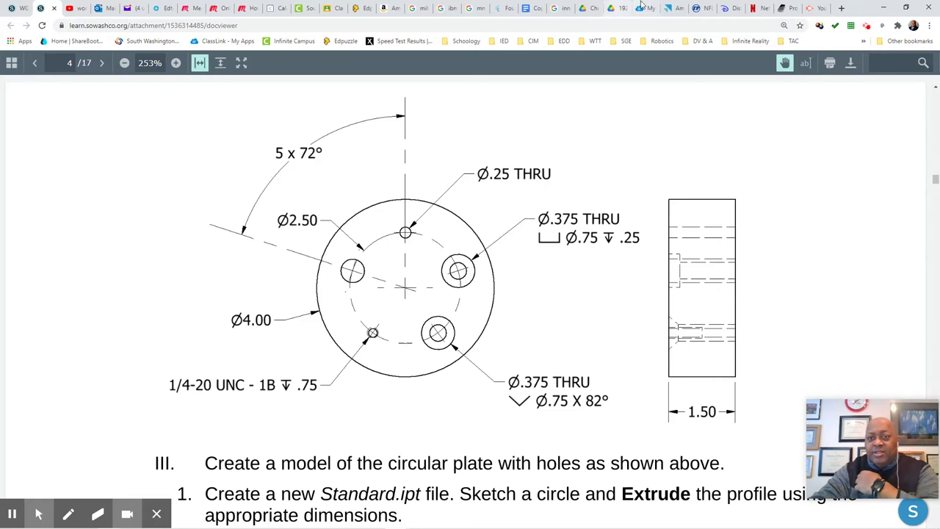
left_click(669, 8)
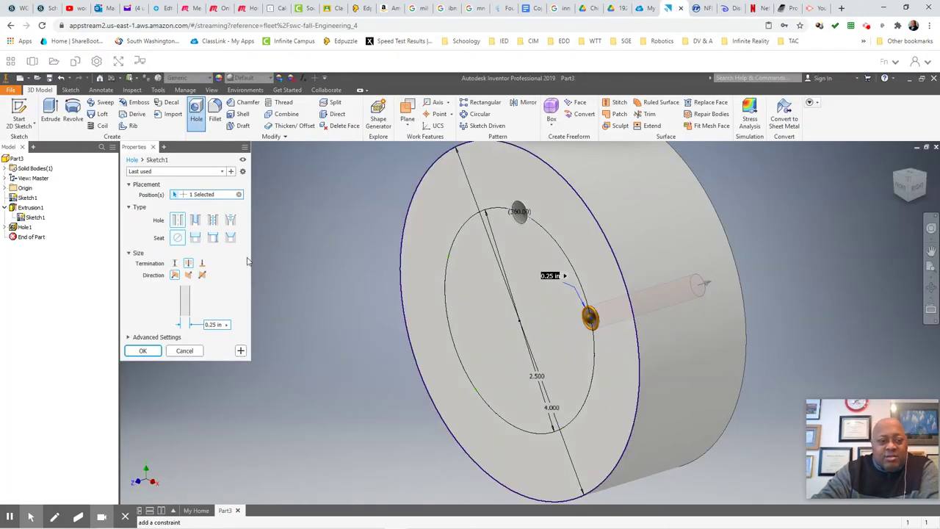
left_click(195, 238)
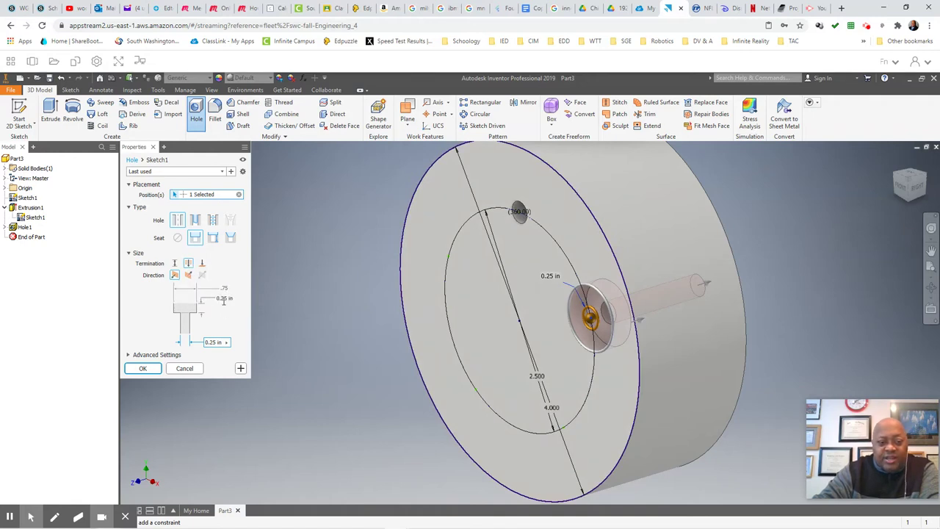
left_click(213, 343)
key("BackSpace")
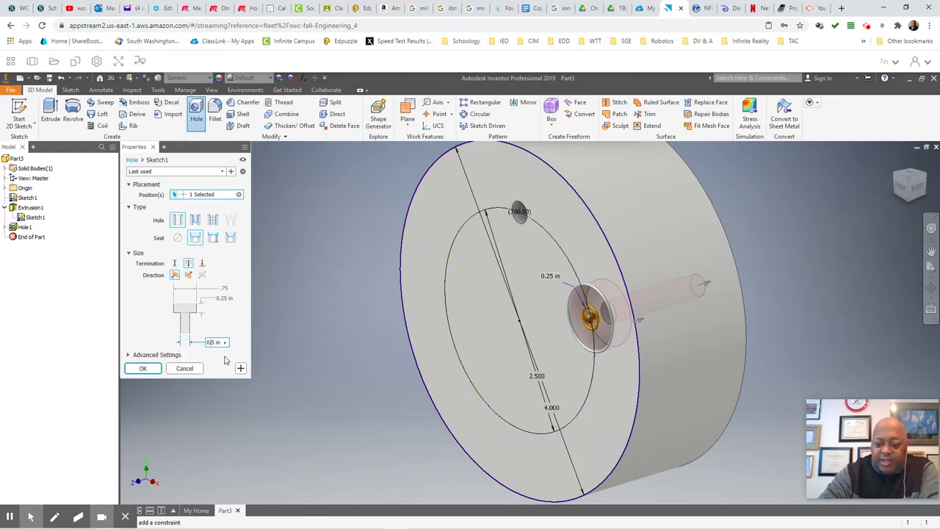
type("37")
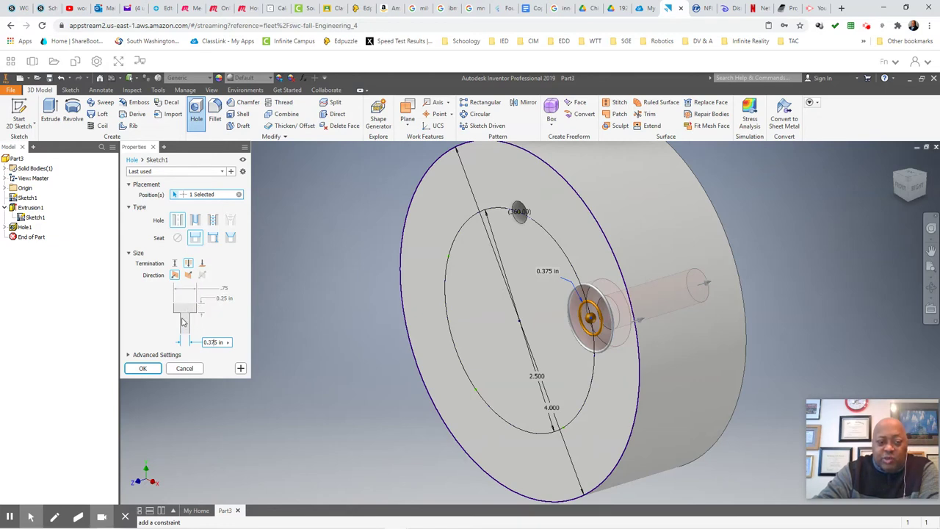
left_click(143, 368)
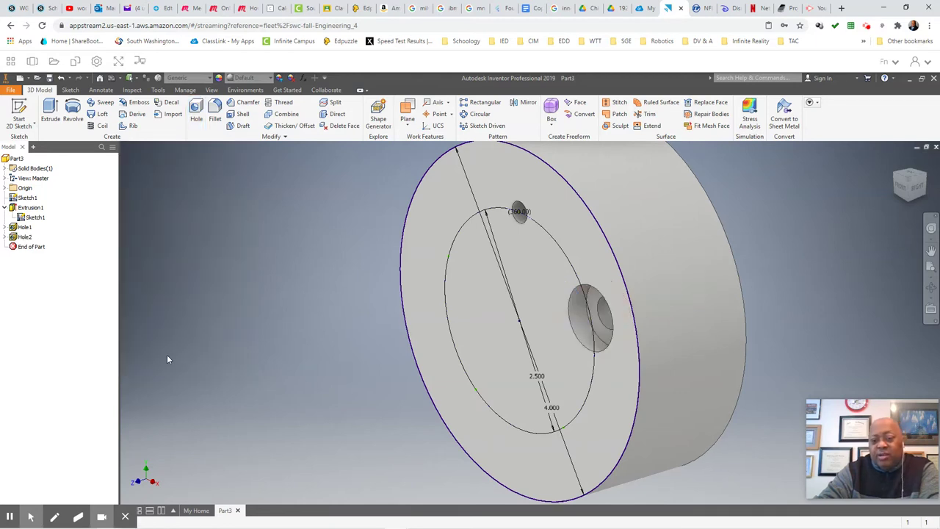
left_click(929, 291)
left_click_drag(623, 321, 644, 328)
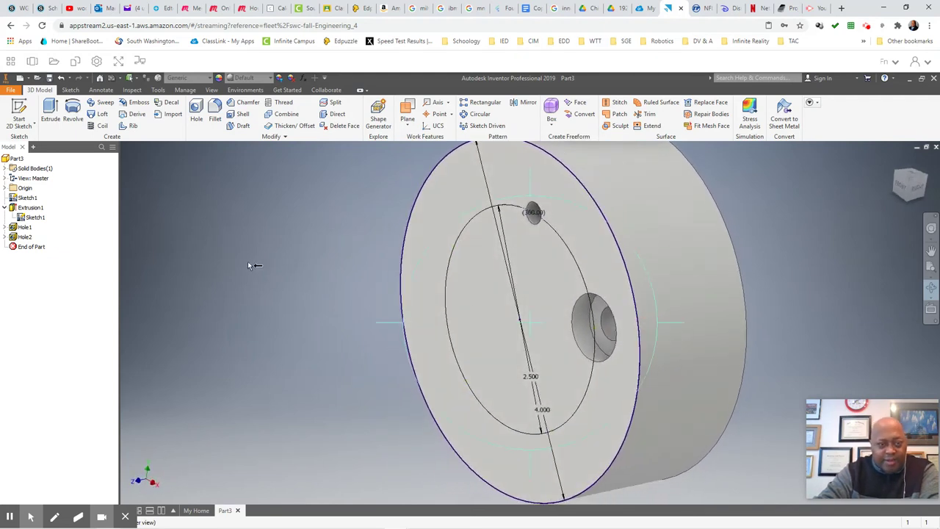
key("Escape")
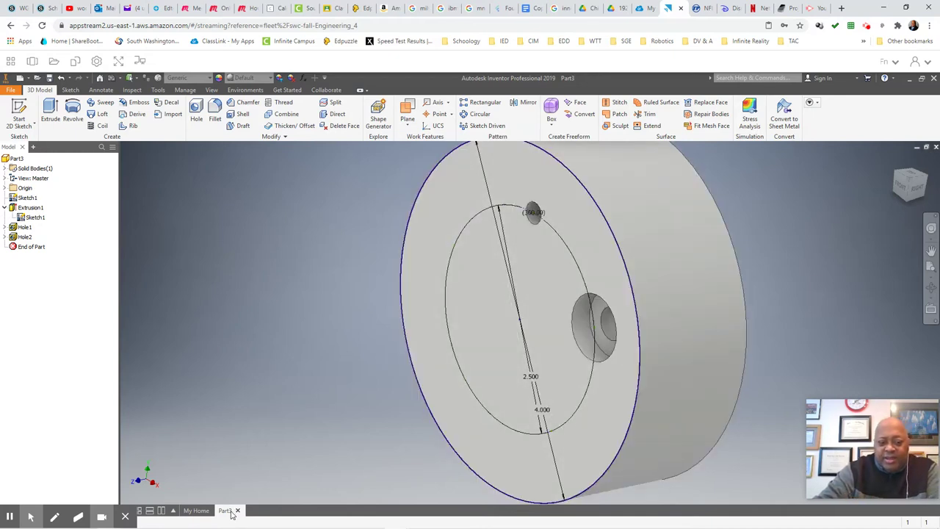
mouse_move(224, 516)
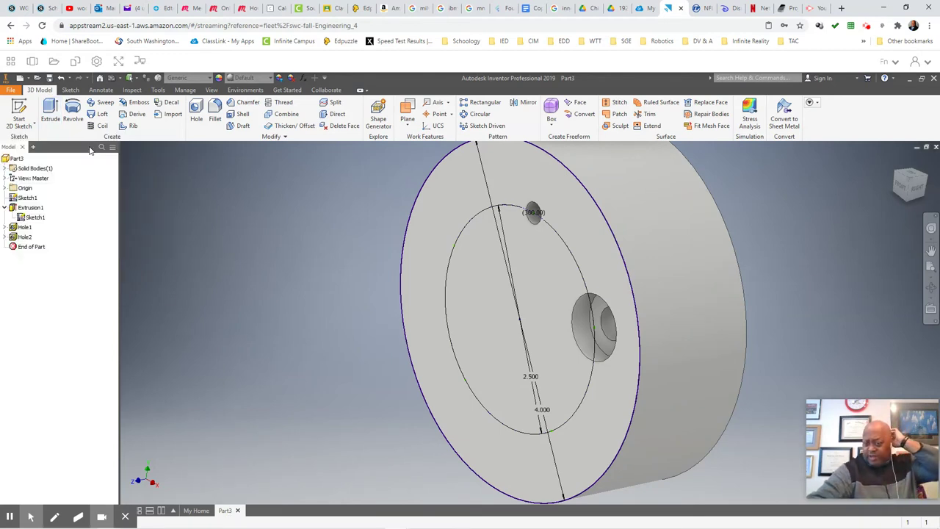
left_click(75, 61)
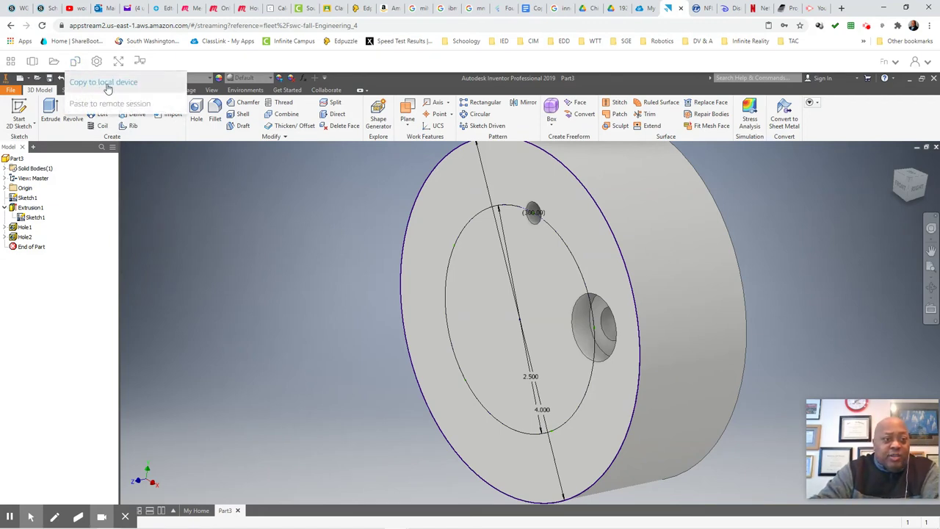
left_click(95, 85)
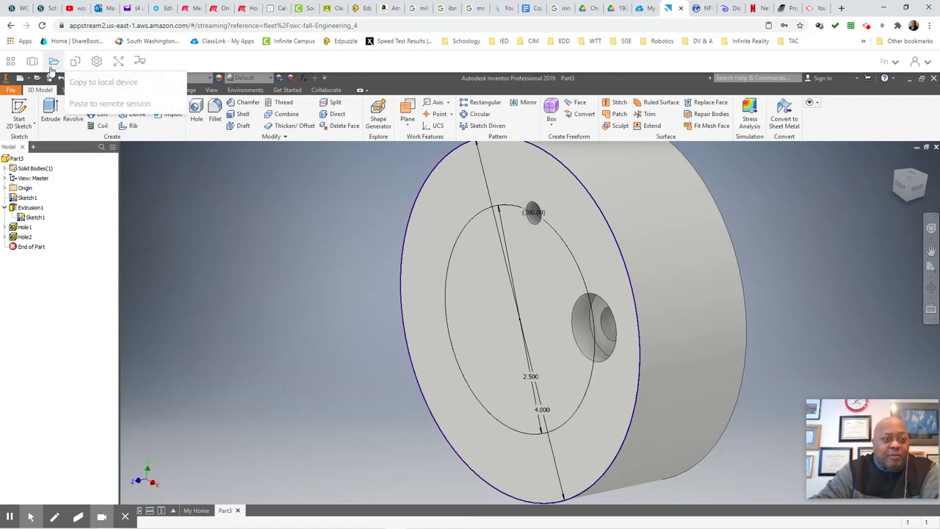
Save the part as Circular Plate in the Home Folder.
left_click(13, 91)
mouse_move(56, 195)
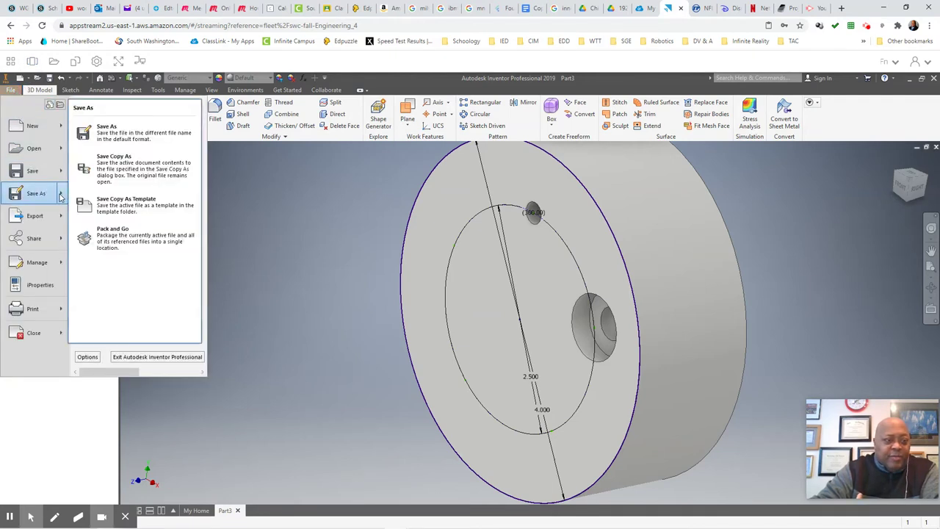
left_click(121, 139)
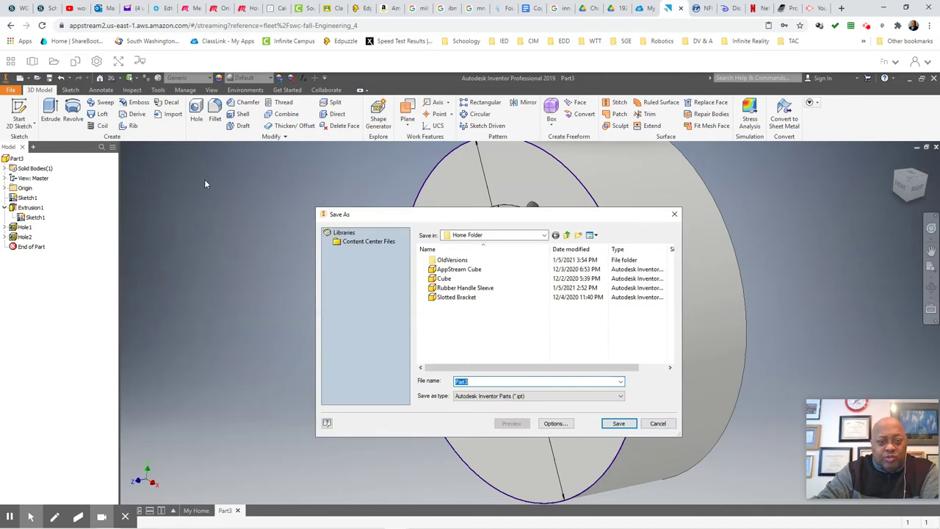
left_click(544, 235)
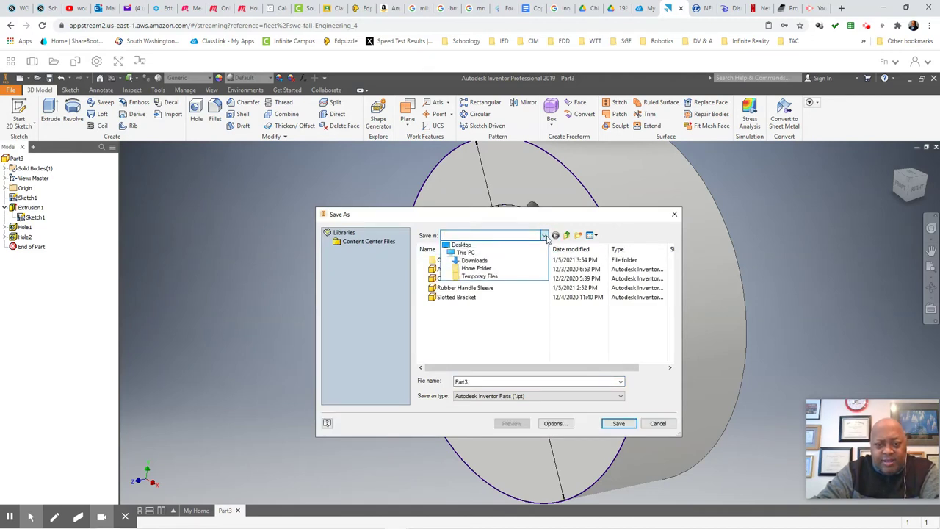
left_click(496, 268)
double_click(457, 381)
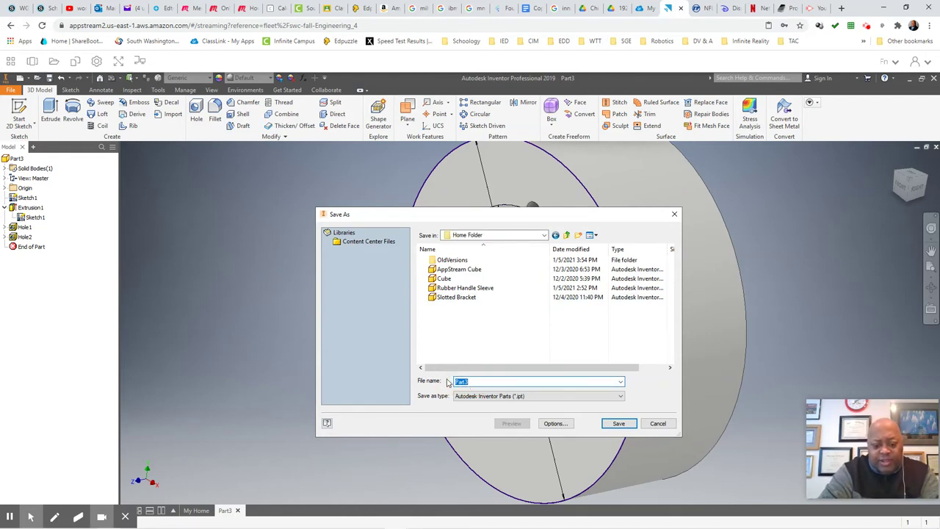
type("C")
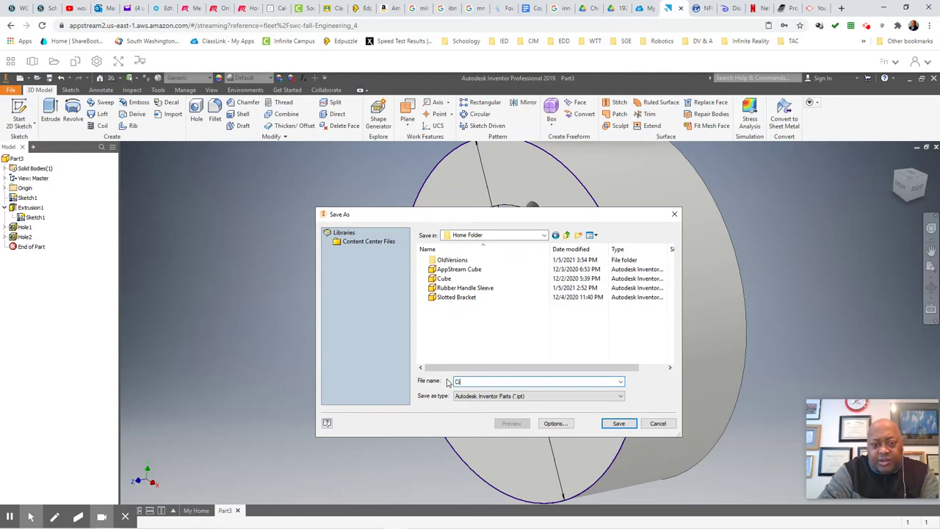
type("ircular Plate")
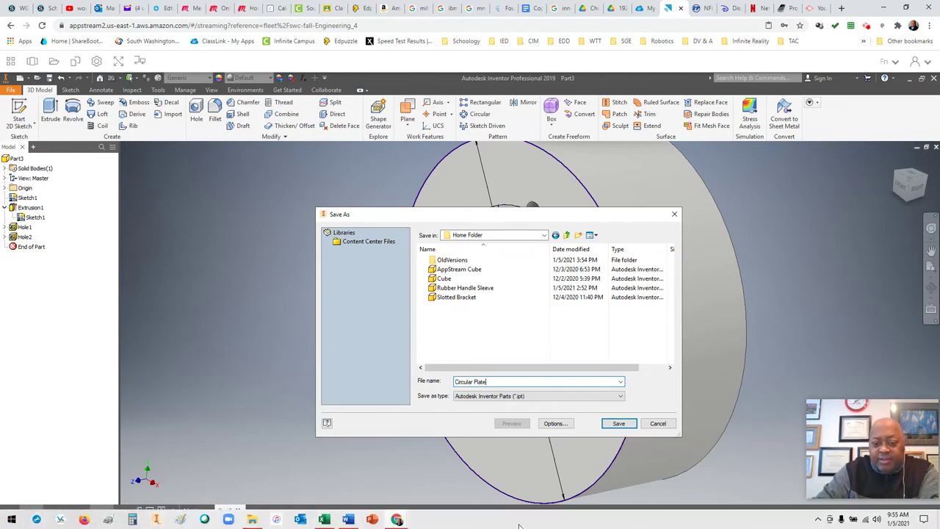
left_click(615, 424)
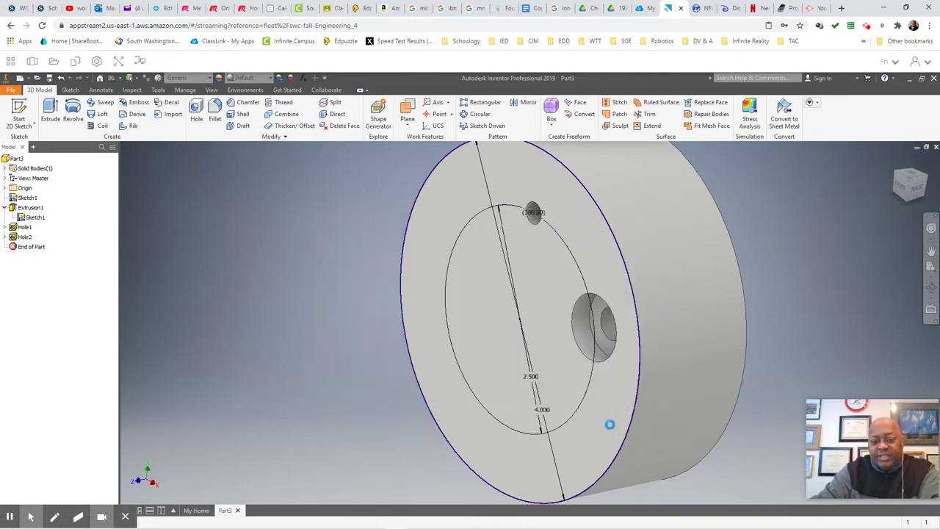
scroll(424, 382, "up", 5)
scroll(433, 379, "down", 5)
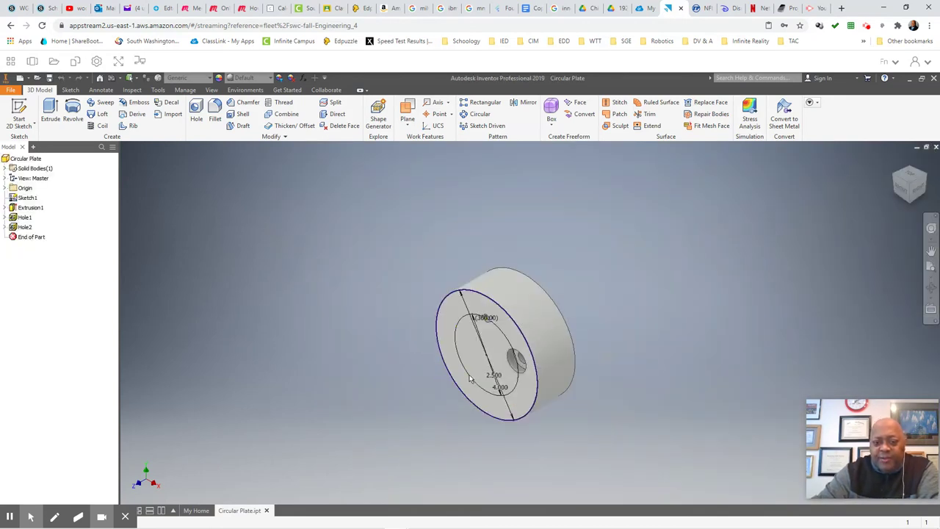
scroll(470, 379, "up", 2)
scroll(469, 378, "up", 2)
scroll(469, 379, "down", 2)
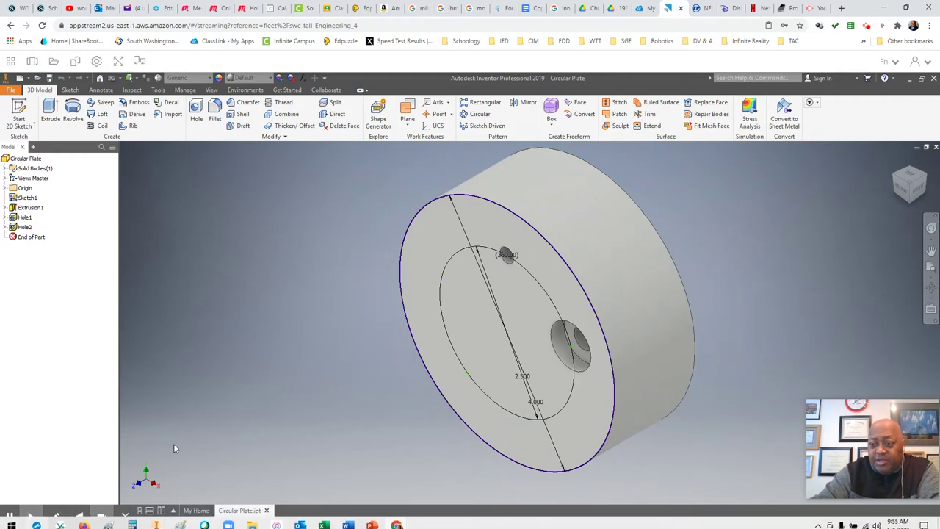
left_click(931, 287)
left_click_drag(533, 187, 597, 170)
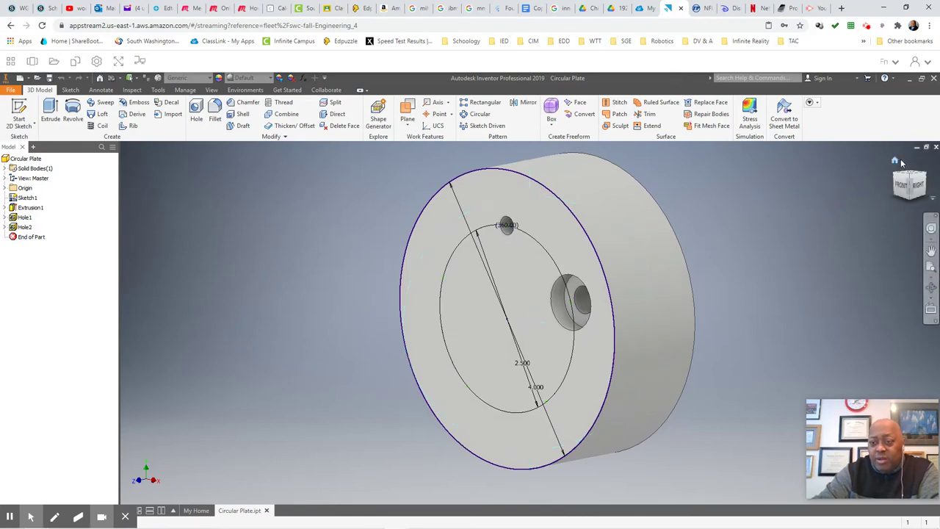
Define the current angled view of the plate as the home view with Fit to View, and save the part.
right_click(896, 165)
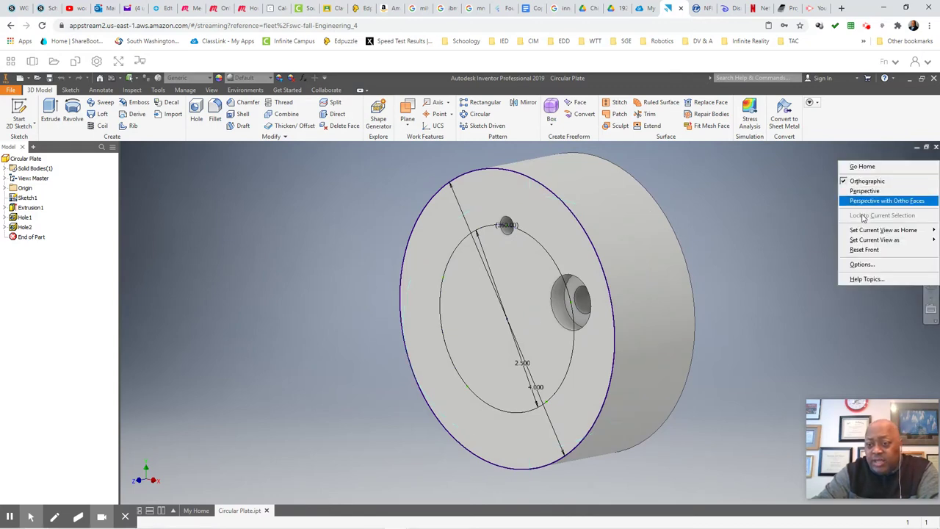
mouse_move(865, 233)
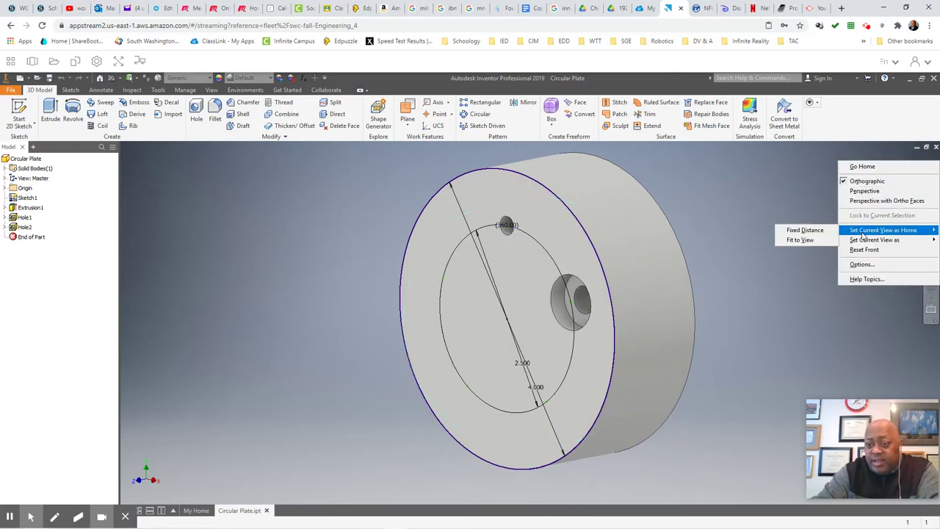
left_click(800, 240)
left_click(894, 163)
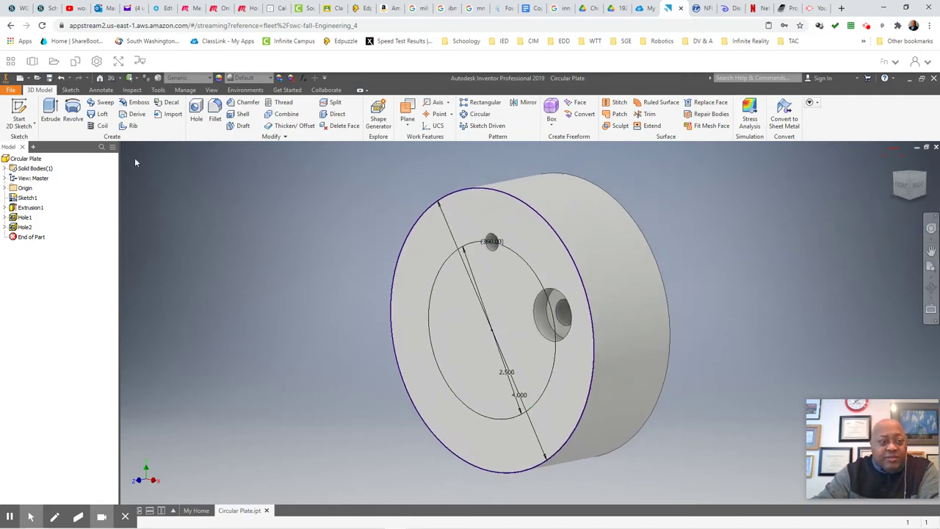
left_click(49, 79)
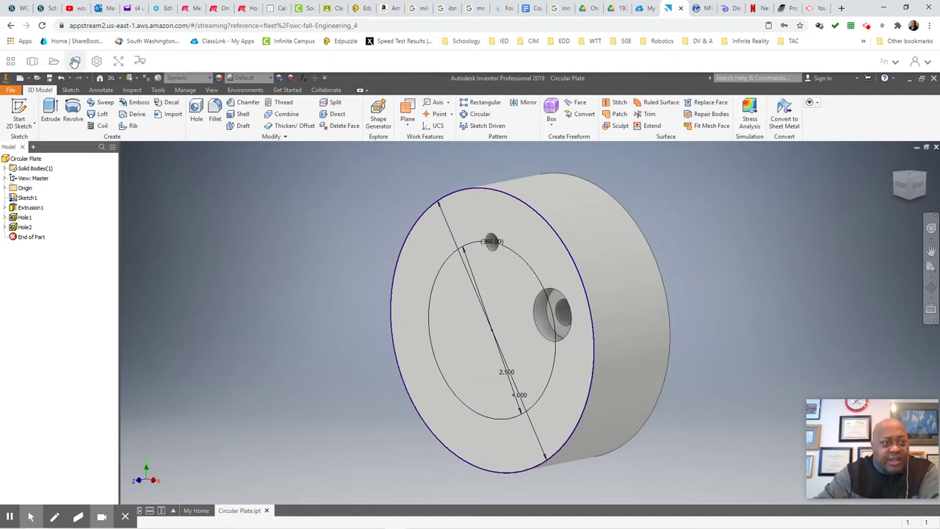
left_click(49, 79)
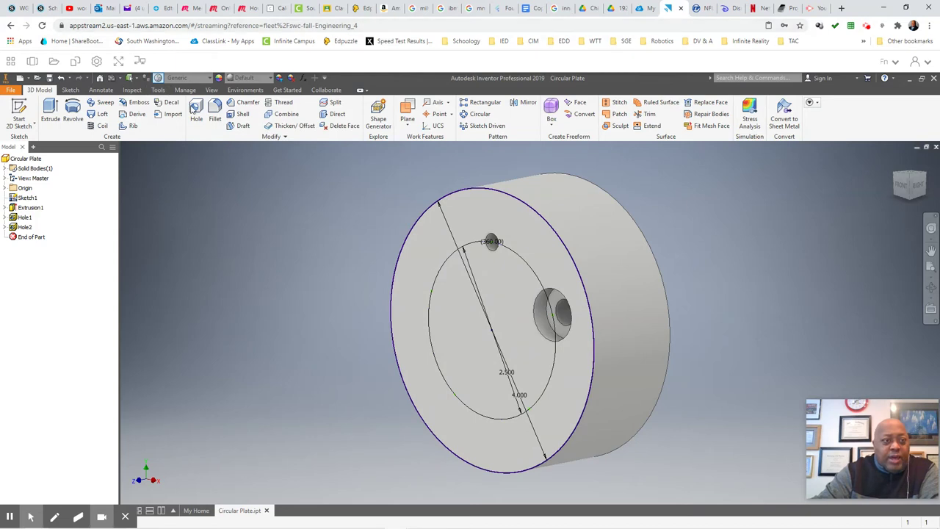
left_click(44, 9)
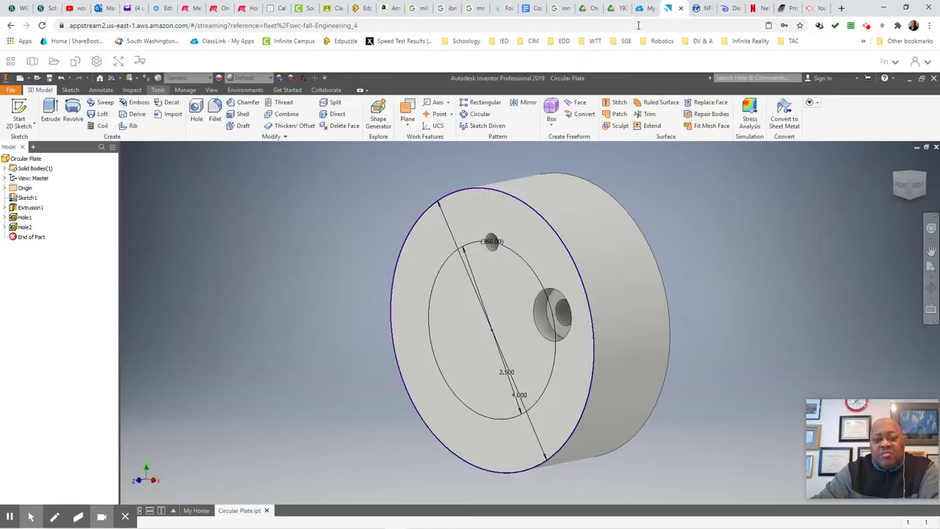
left_click(670, 8)
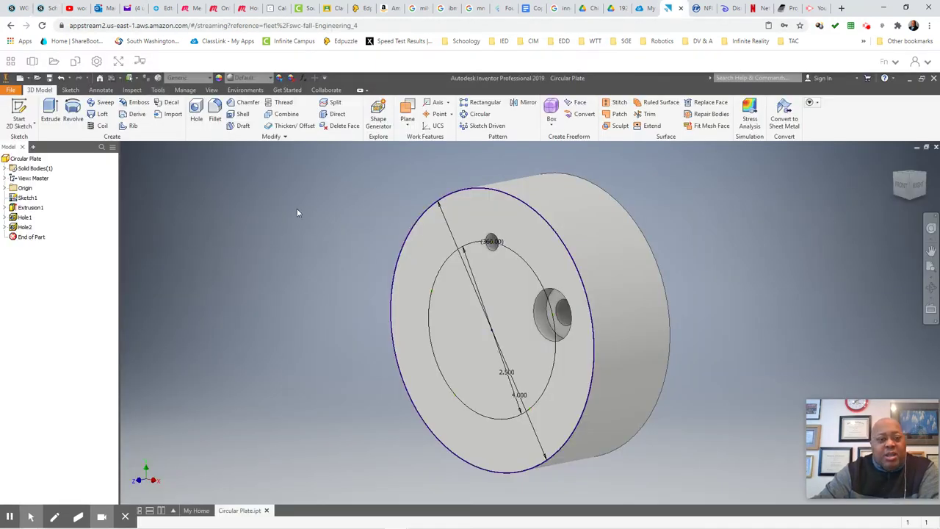